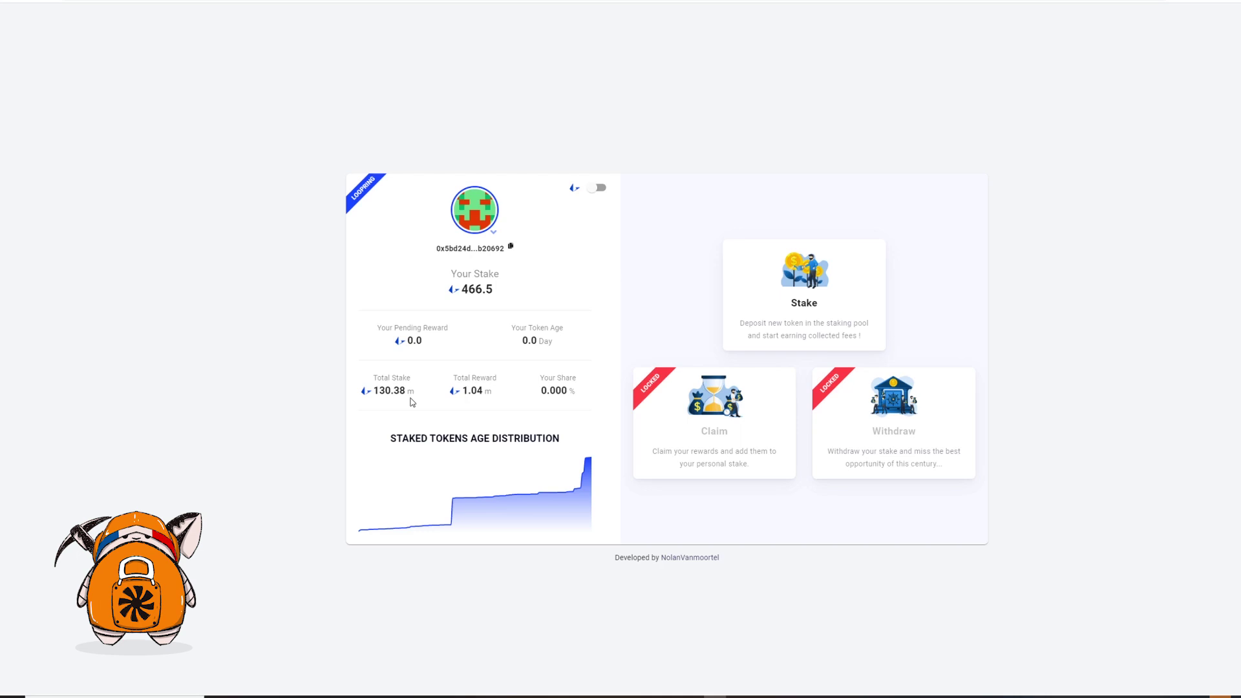
Highlight the 466.5 Your Stake value on the dashboard, then clear the selection
{"action": "double_click", "coordinate": [468, 296]}
{"action": "left_click", "coordinate": [1053, 409]}
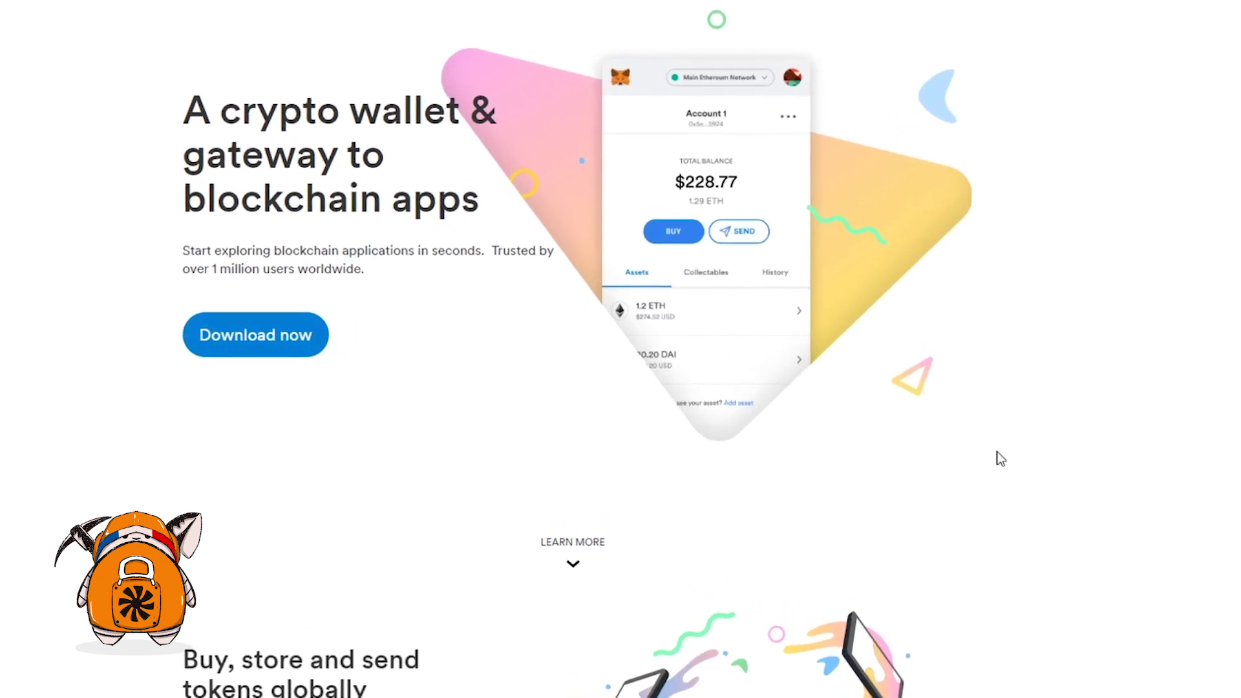
Install the MetaMask extension for Chrome from its download page and open the wallet
{"action": "left_click", "coordinate": [212, 343]}
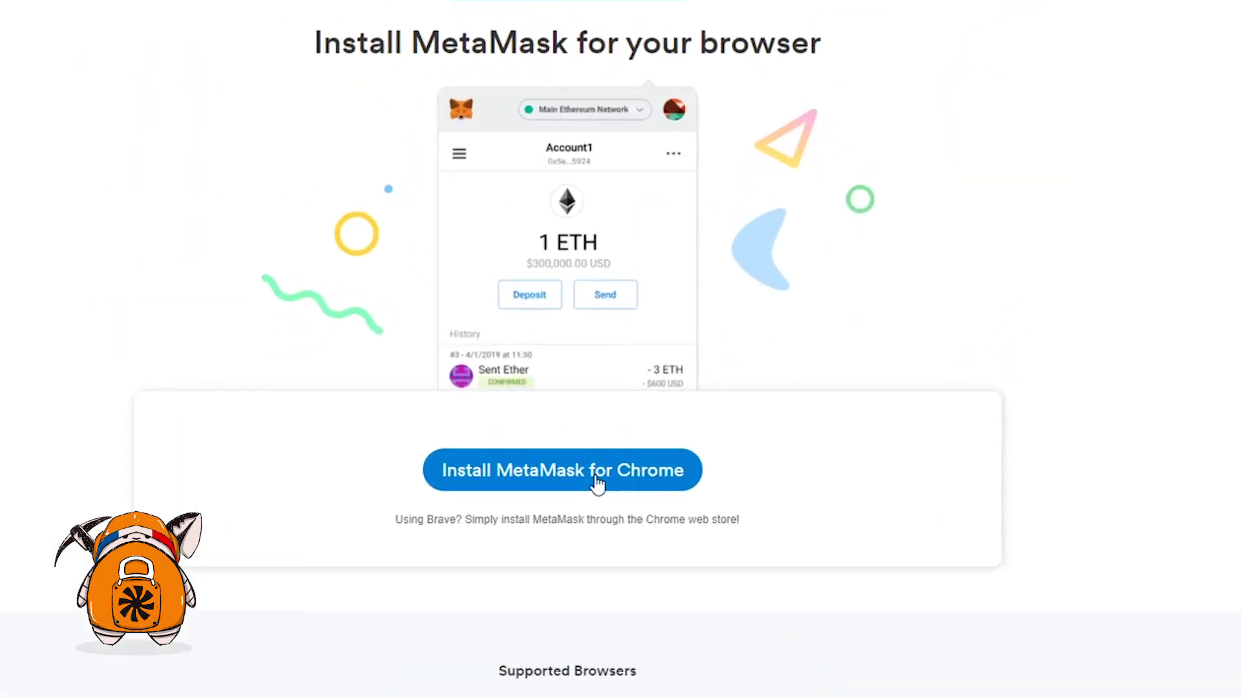
{"action": "left_click", "coordinate": [595, 481]}
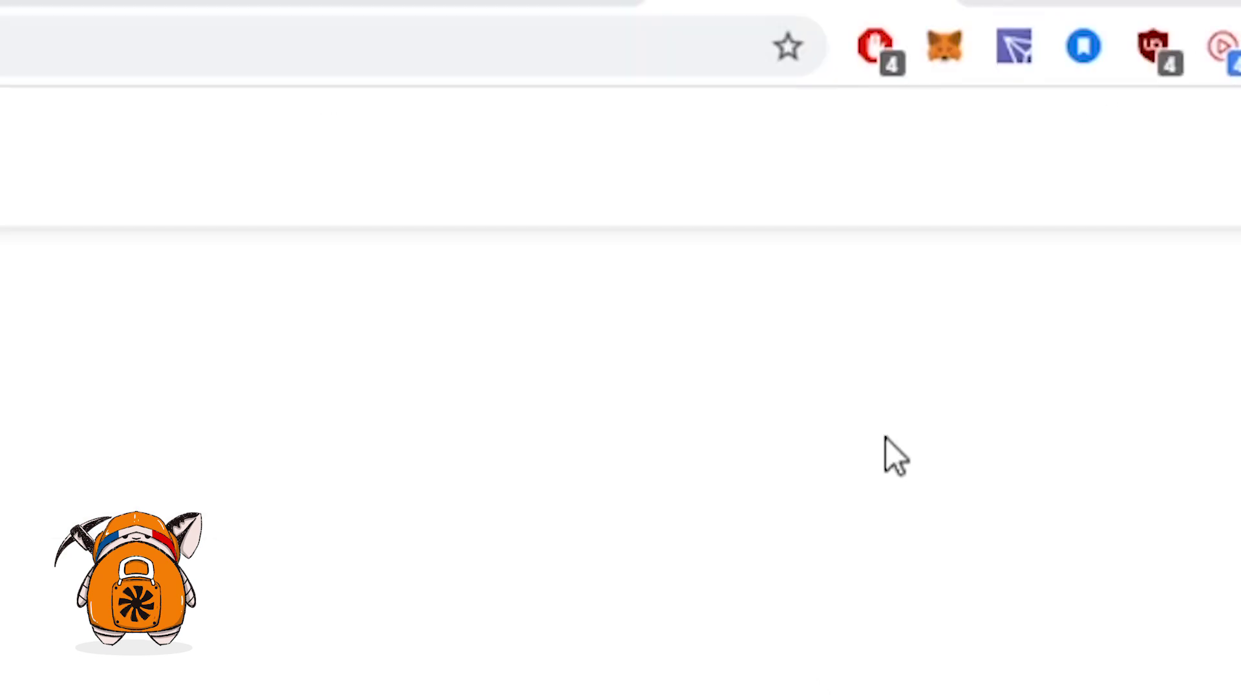
{"action": "left_click", "coordinate": [947, 53]}
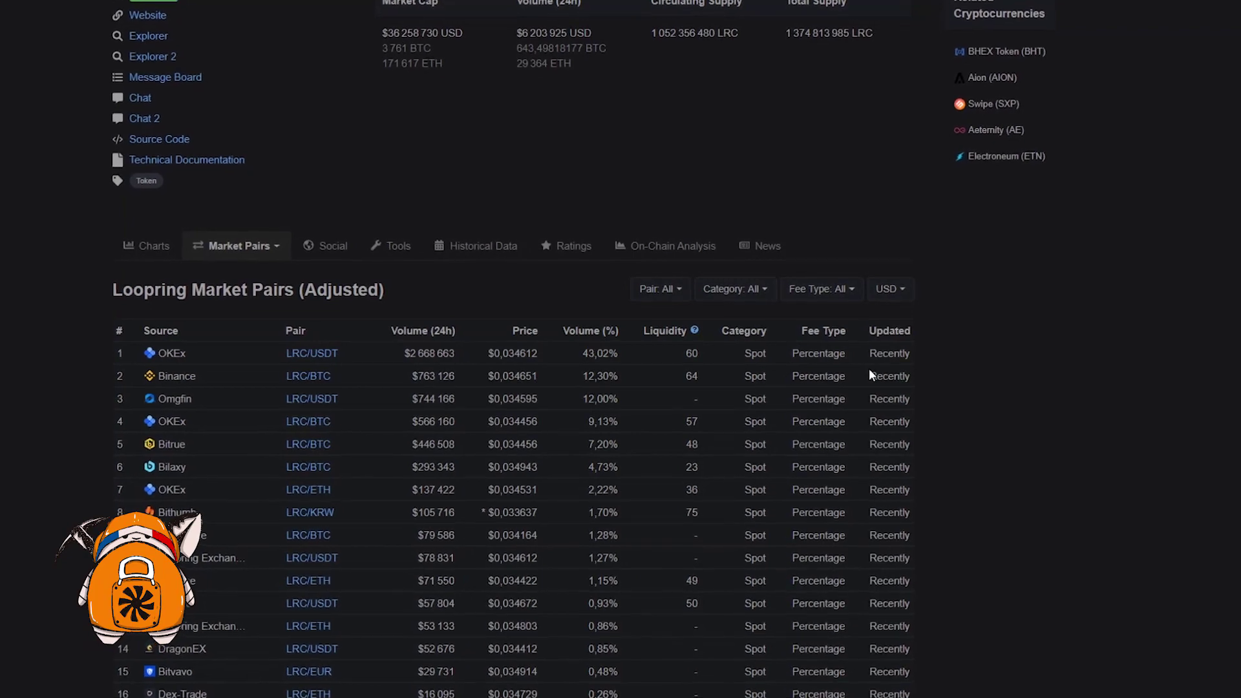
Scroll the Loopring Market Pairs list to locate Binance's LRC/BTC pair
{"action": "scroll", "coordinate": [96, 310], "scroll_direction": "down", "scroll_amount": 1}
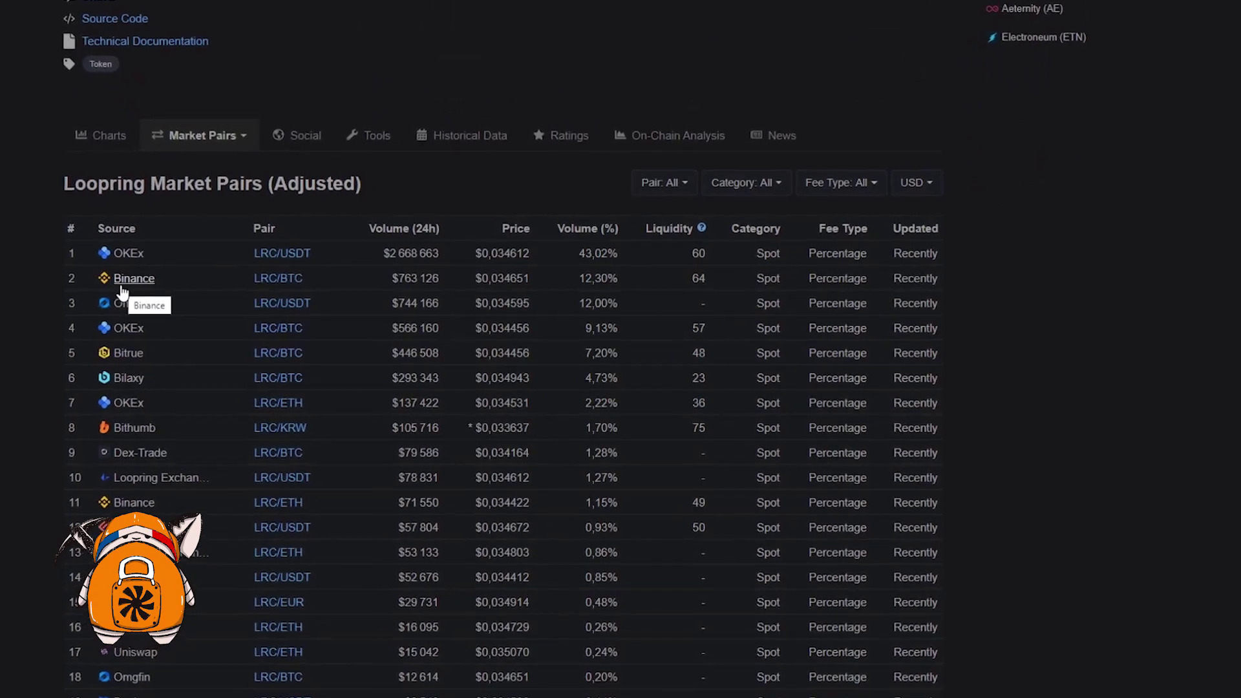
{"action": "scroll", "coordinate": [130, 401], "scroll_direction": "down", "scroll_amount": 3}
{"action": "scroll", "coordinate": [245, 427], "scroll_direction": "up", "scroll_amount": 6}
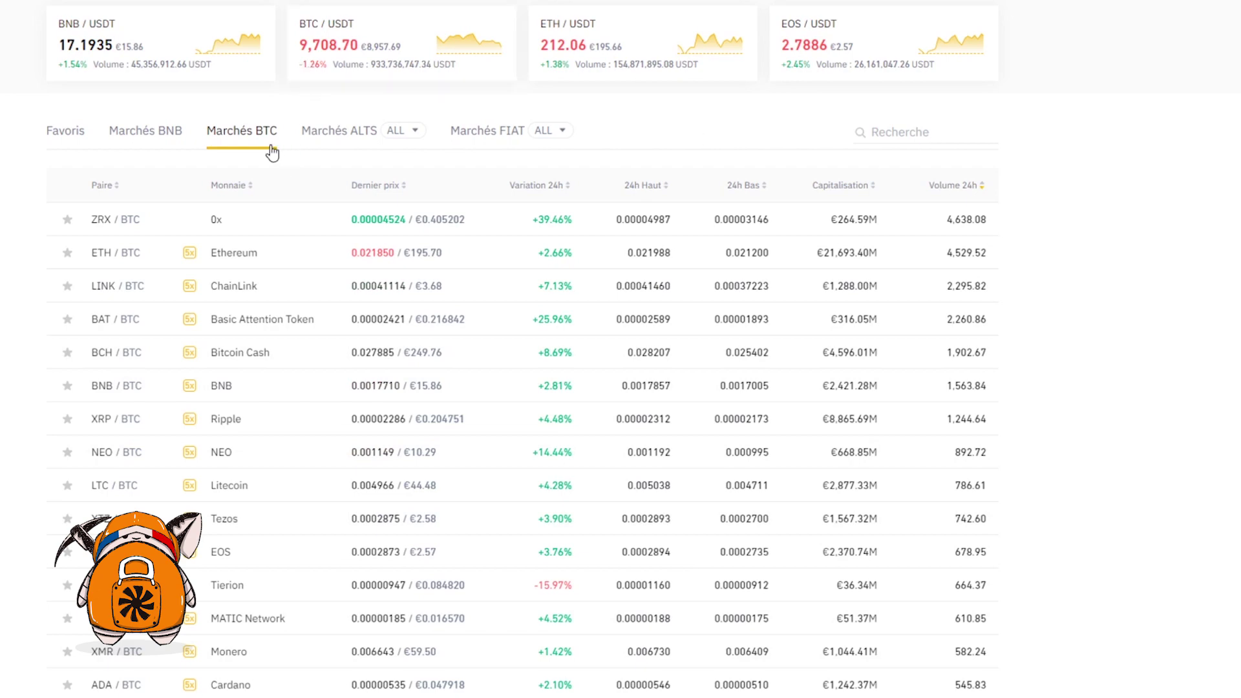
Buy LRC on Binance's LRC/BTC market using 75% of the BTC balance
{"action": "left_click", "coordinate": [898, 141]}
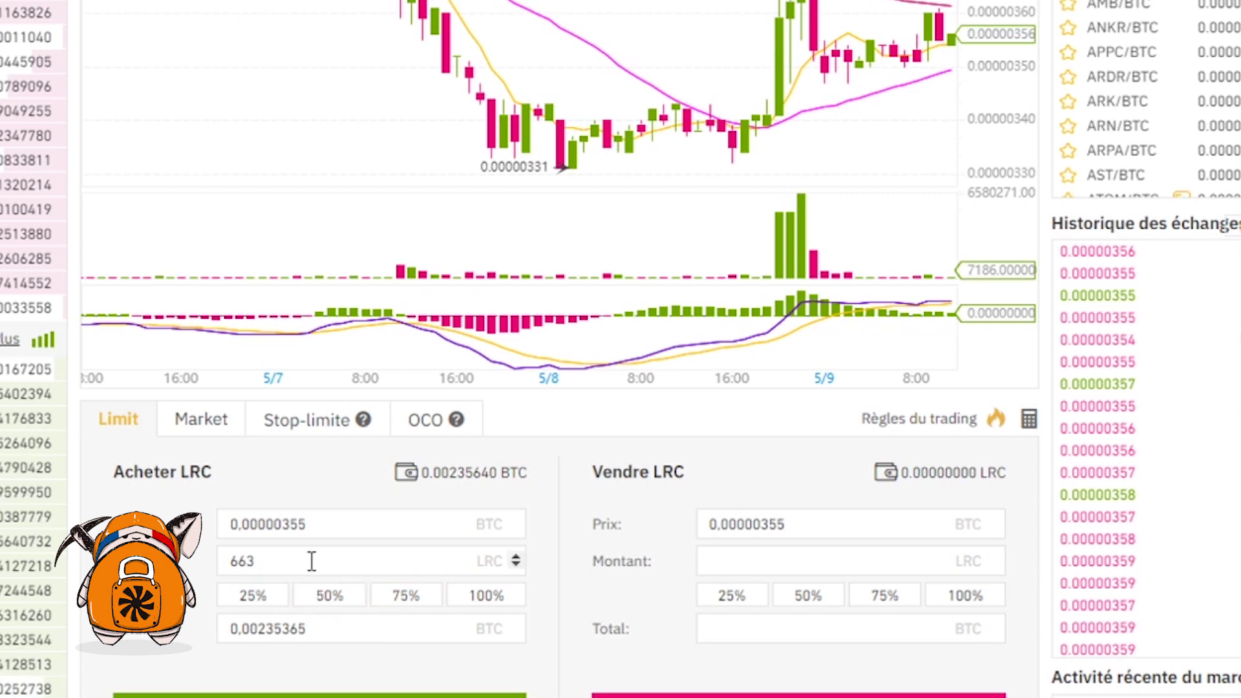
{"action": "left_click", "coordinate": [410, 596]}
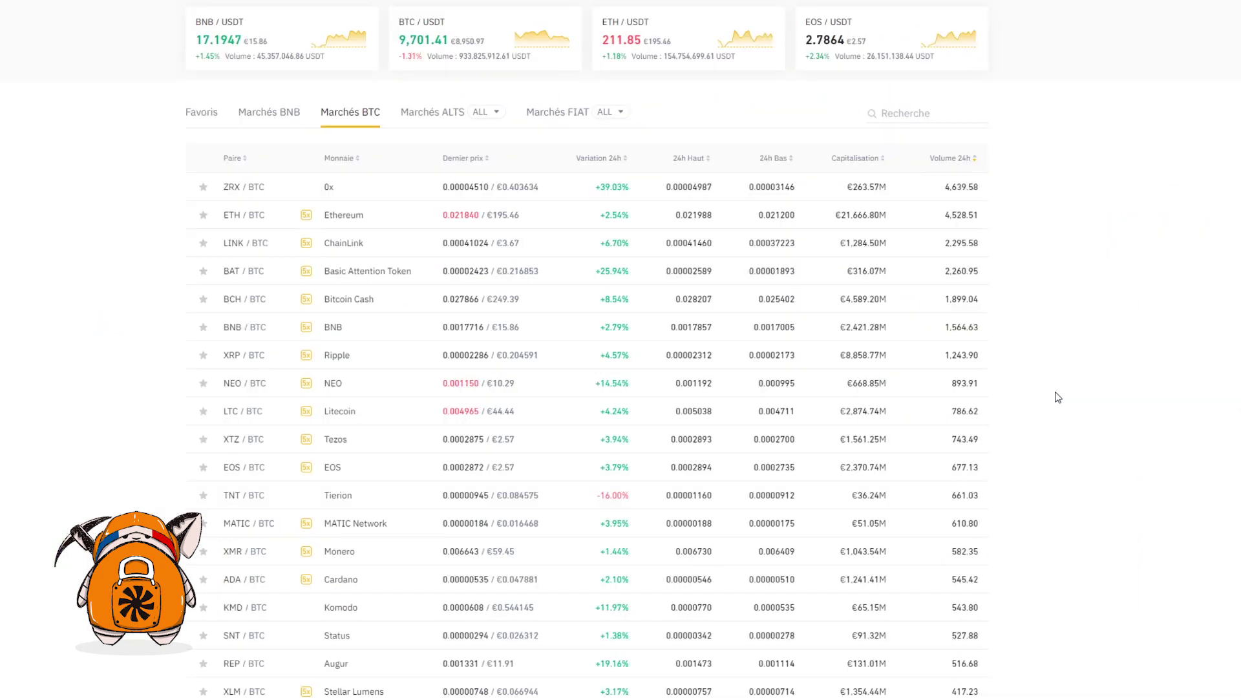
{"action": "left_click", "coordinate": [928, 117]}
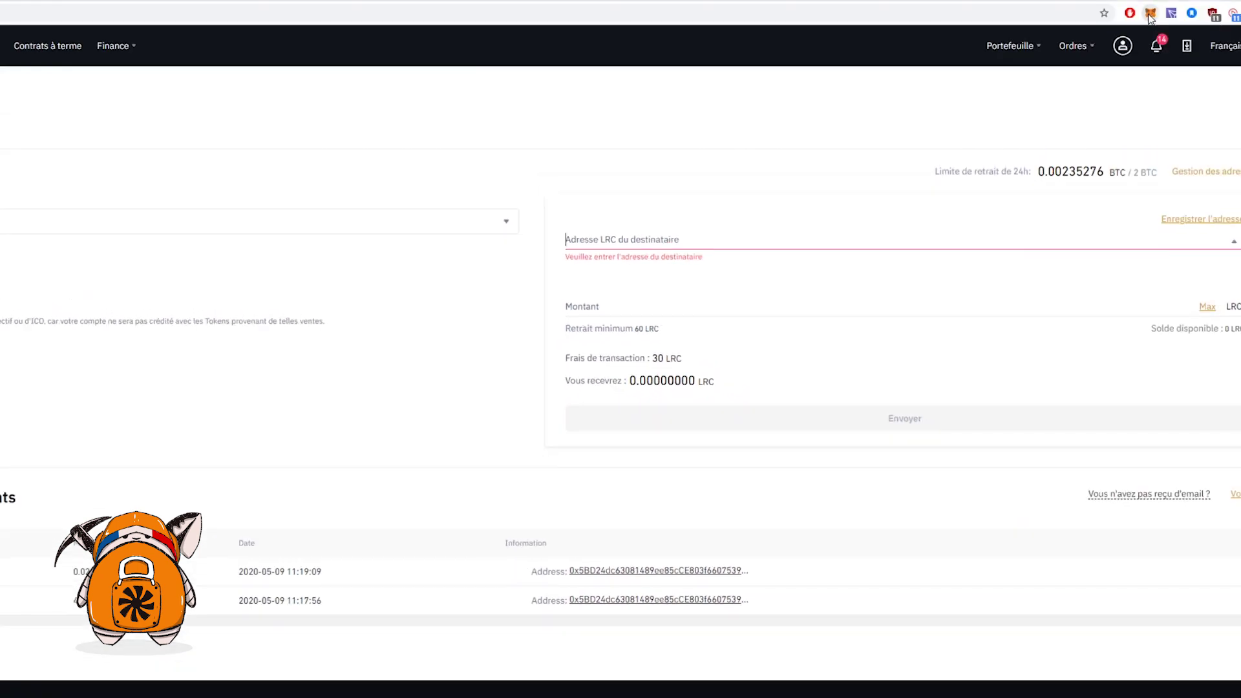
Withdraw the maximum 496.503 LRC from Binance to the copied MetaMask wallet address
{"action": "left_click", "coordinate": [1149, 14]}
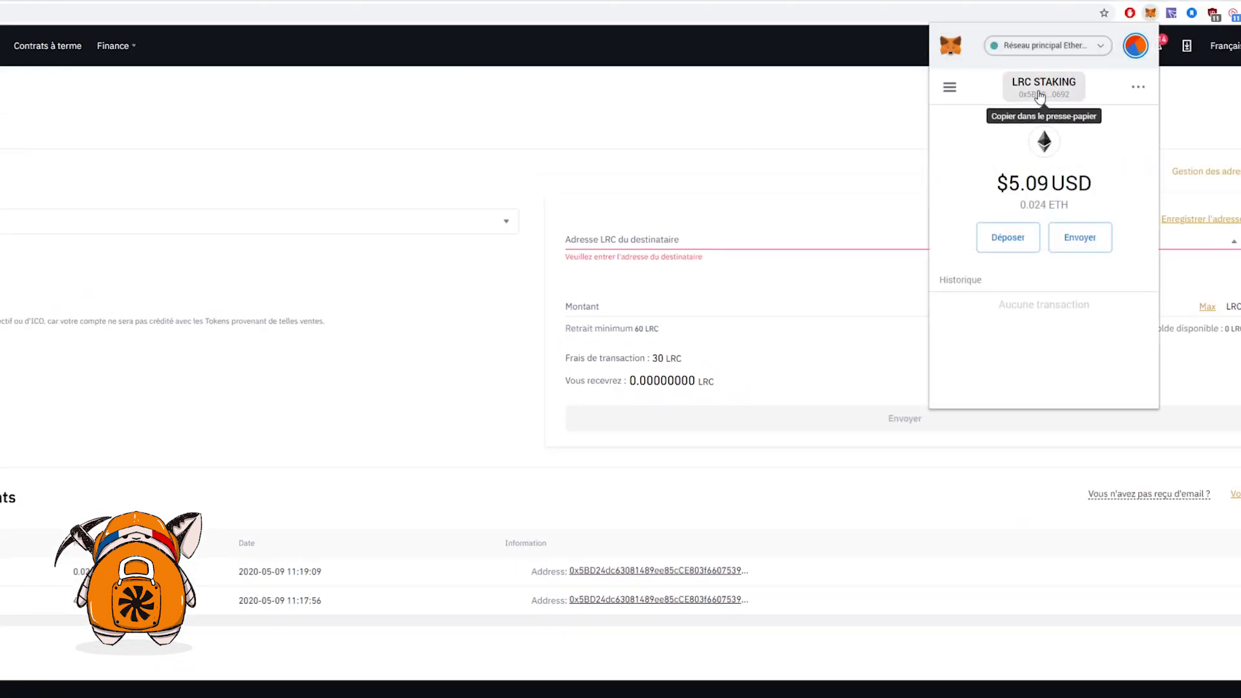
{"action": "left_click", "coordinate": [645, 243]}
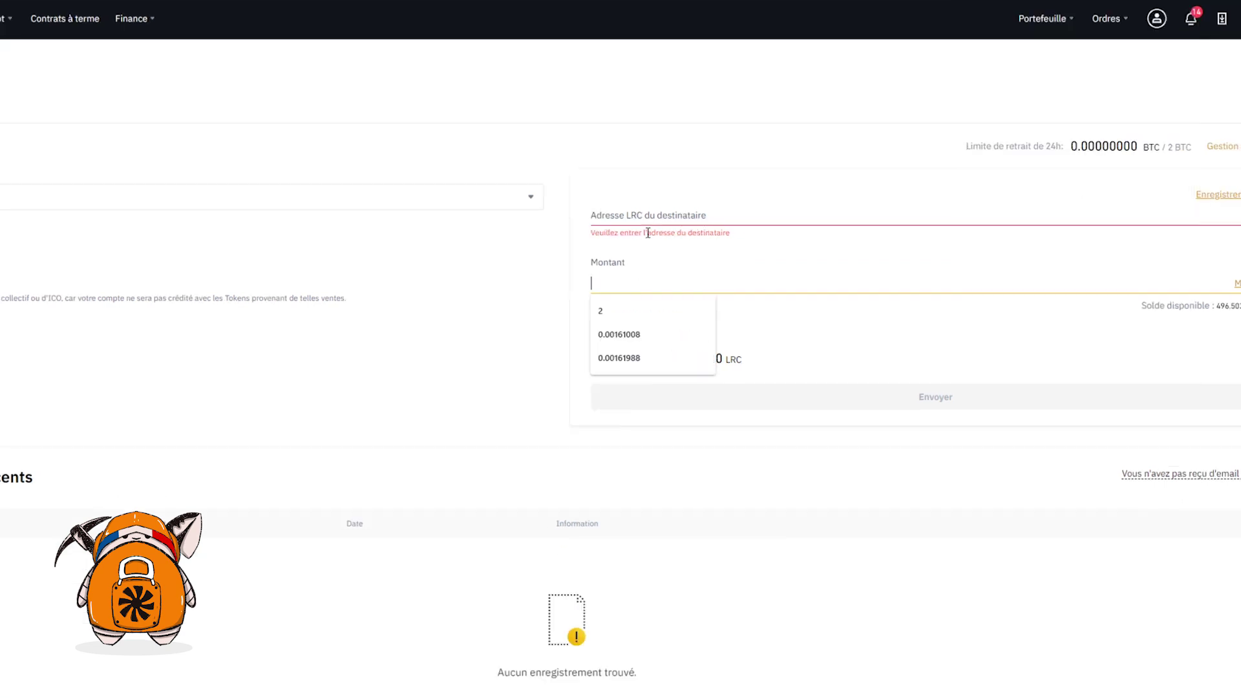
{"action": "left_click", "coordinate": [648, 233]}
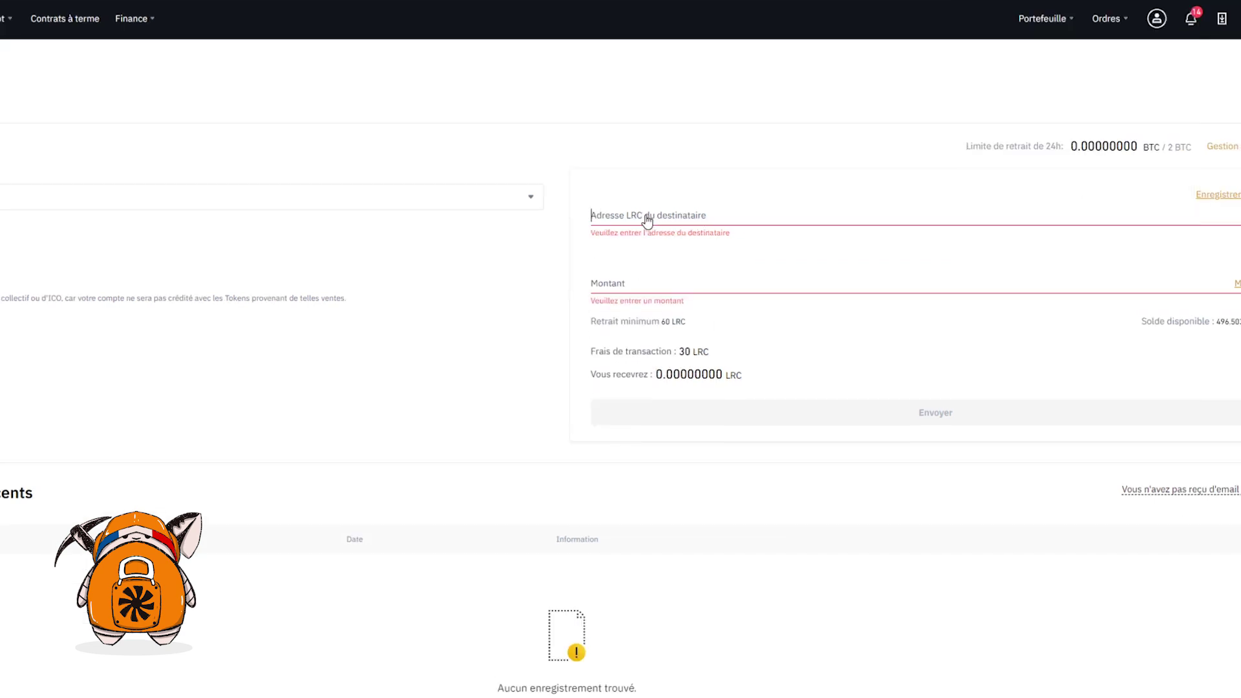
{"action": "type", "text": "0x5BD24dc63081489ee85cCE803f66075395B20692"}
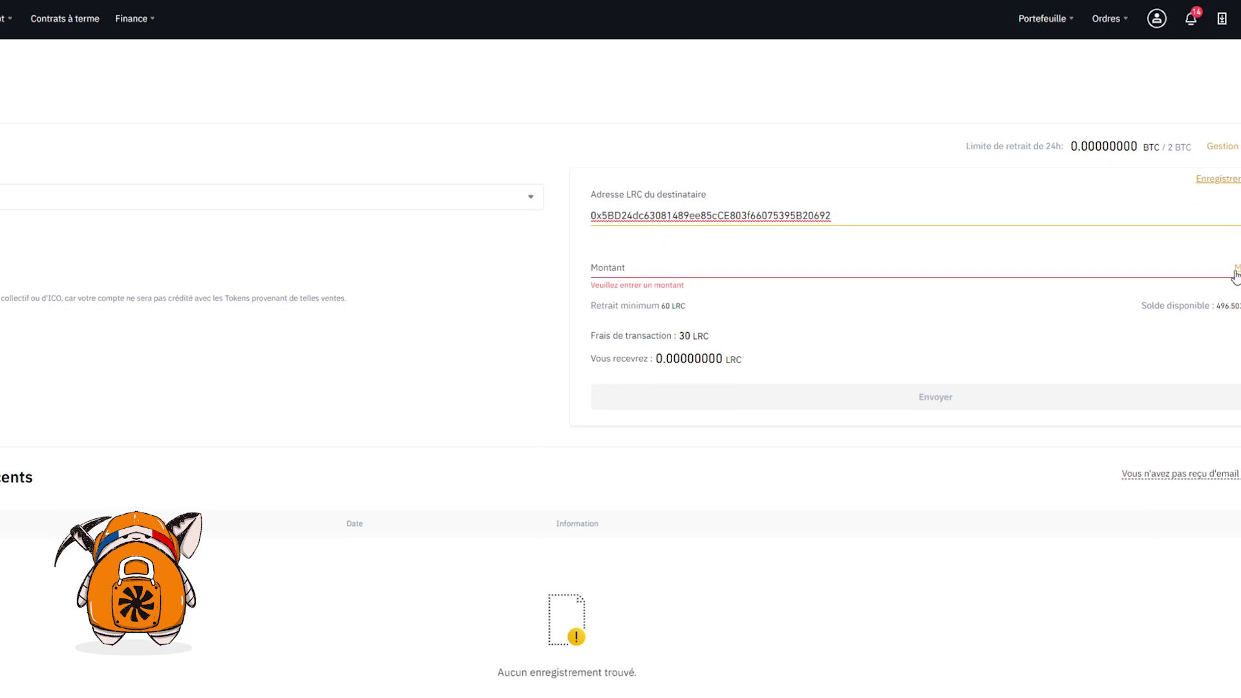
{"action": "left_click", "coordinate": [1234, 268]}
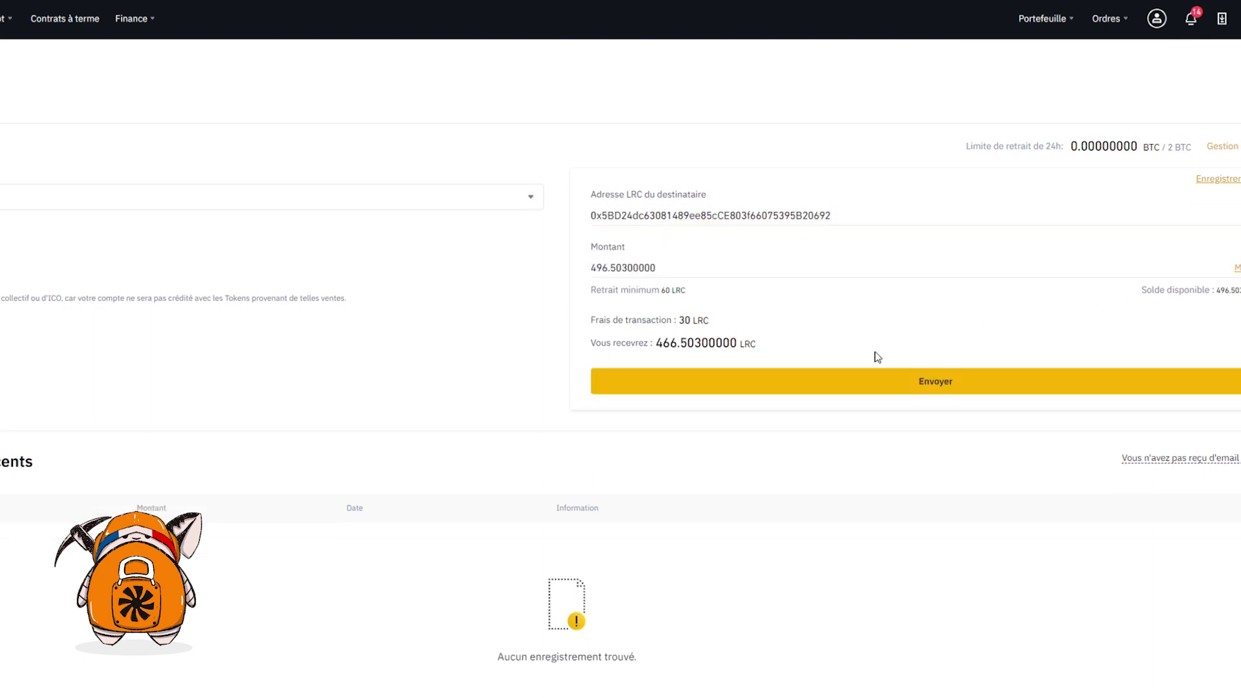
{"action": "left_click", "coordinate": [892, 386]}
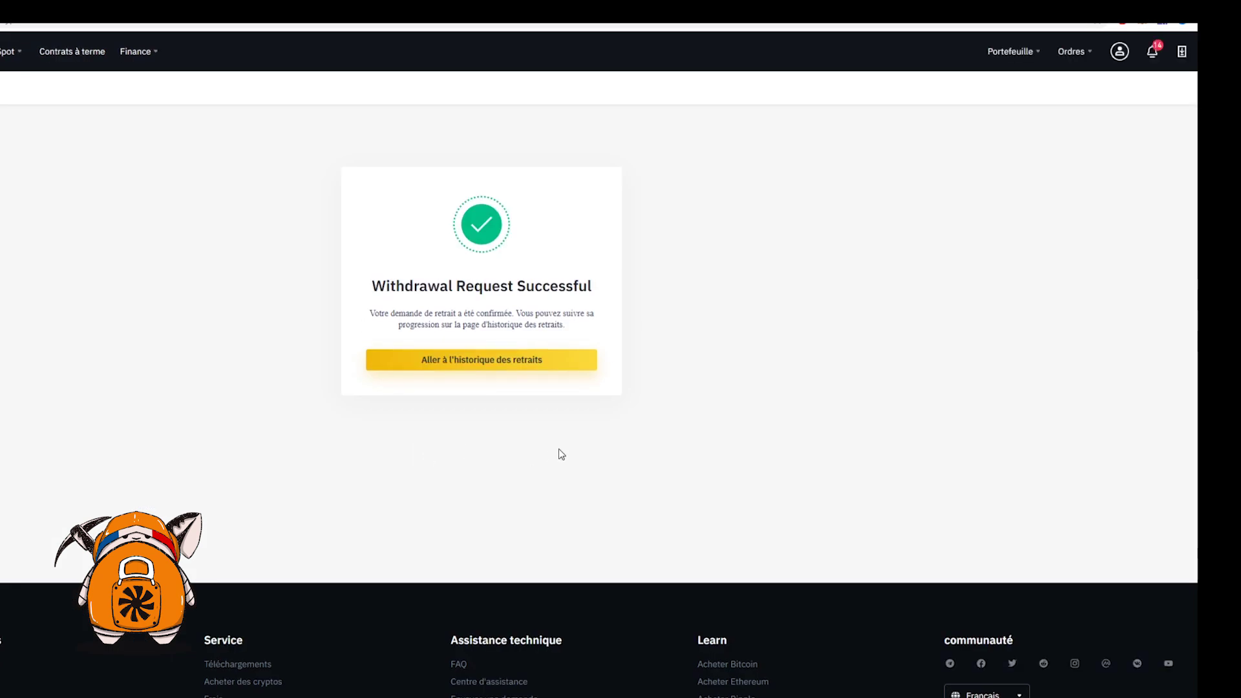
Return to the withdrawal form and switch the coin to ETH
{"action": "left_click", "coordinate": [538, 367]}
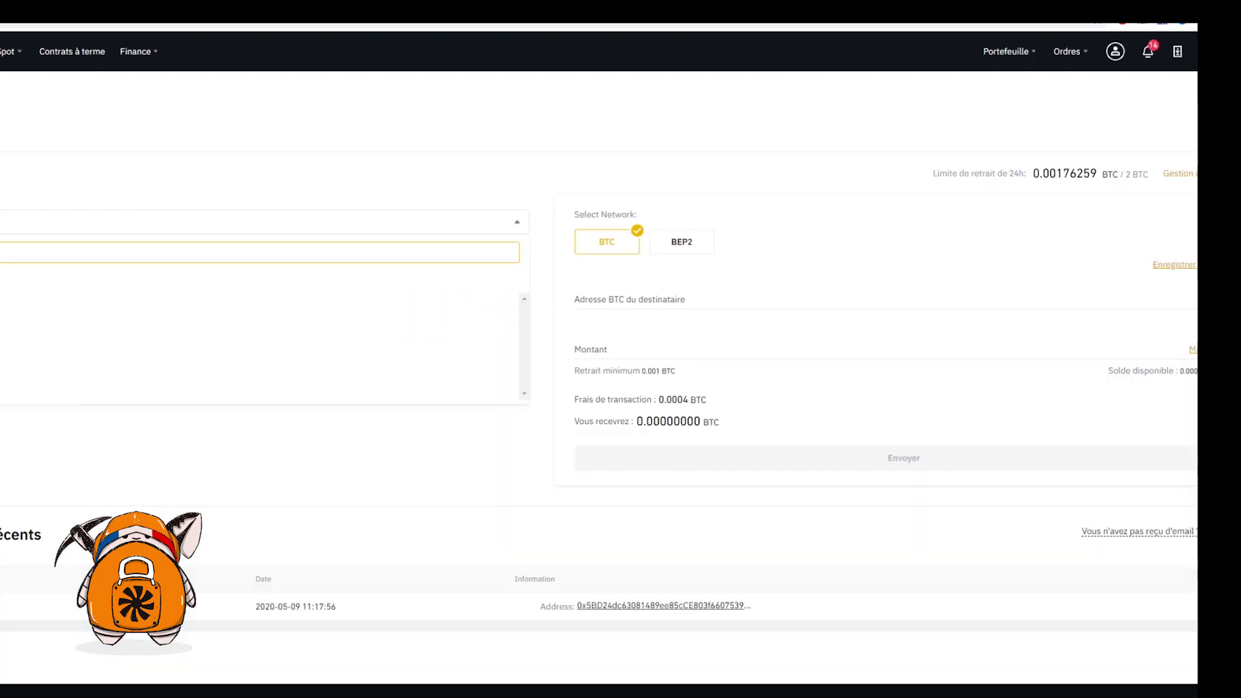
{"action": "type", "text": "b"}
{"action": "left_click", "coordinate": [371, 335]}
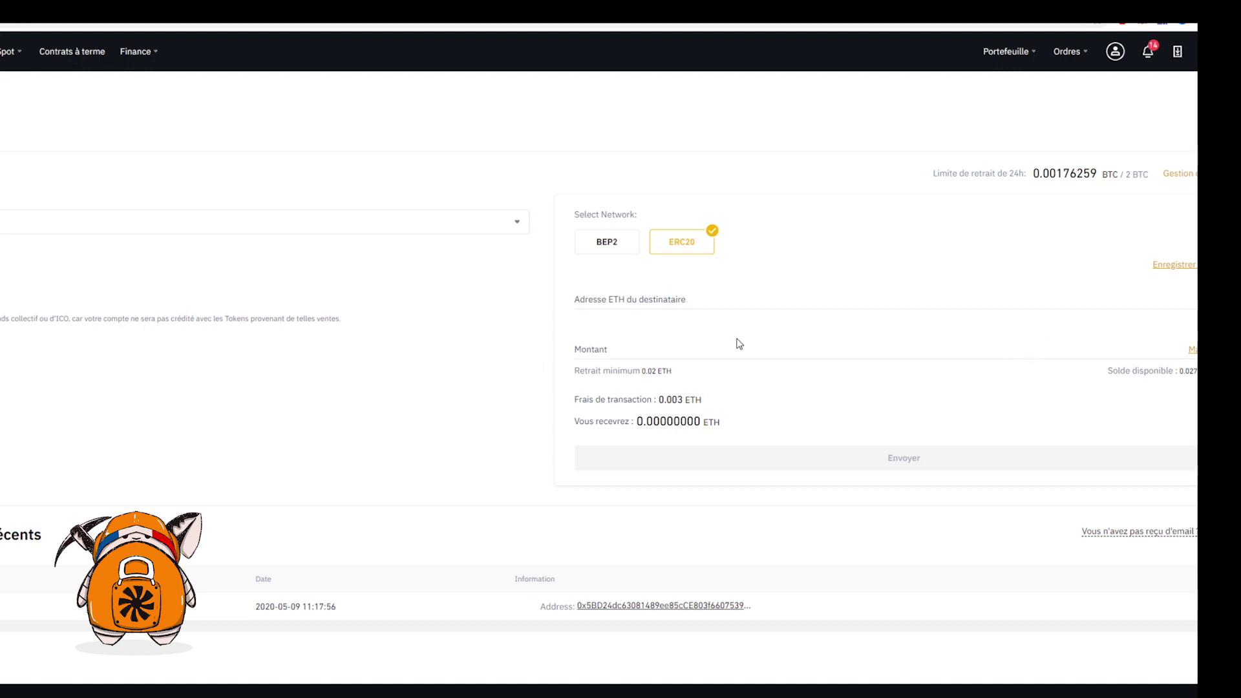
{"action": "left_click", "coordinate": [692, 308]}
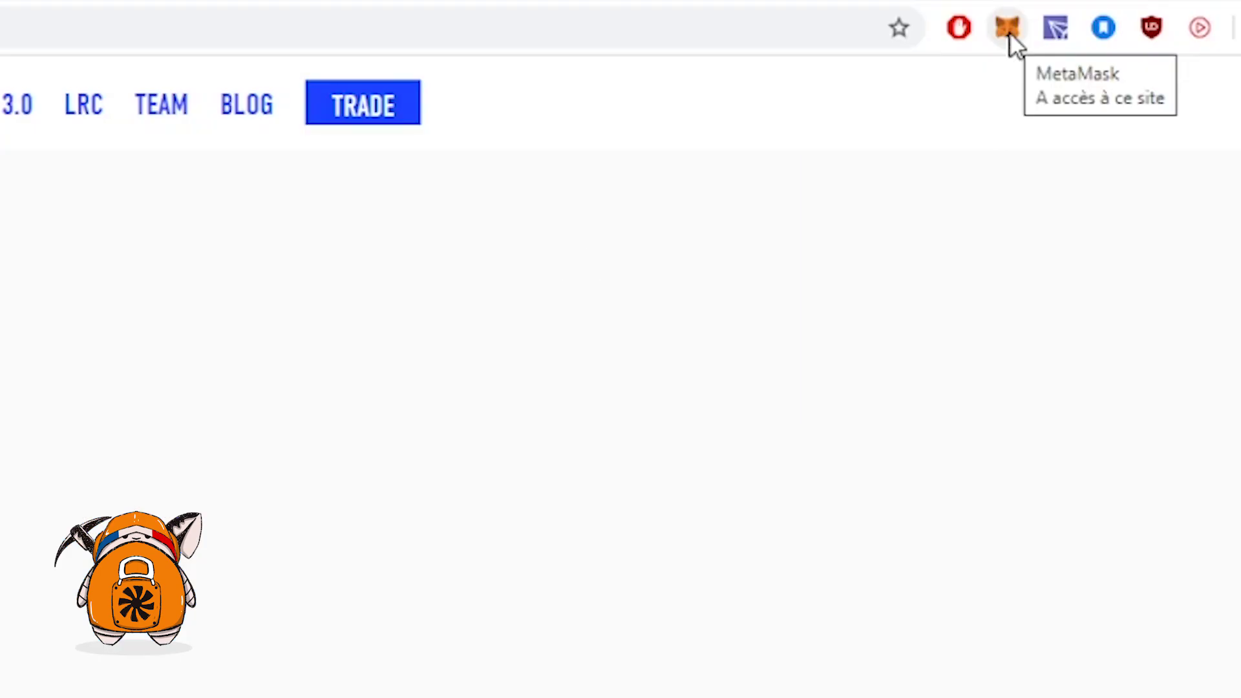
Check the wallet's $5.08 balance, then review its 0.024 Ether deposit and token list on Etherscan
{"action": "left_click", "coordinate": [1152, 13]}
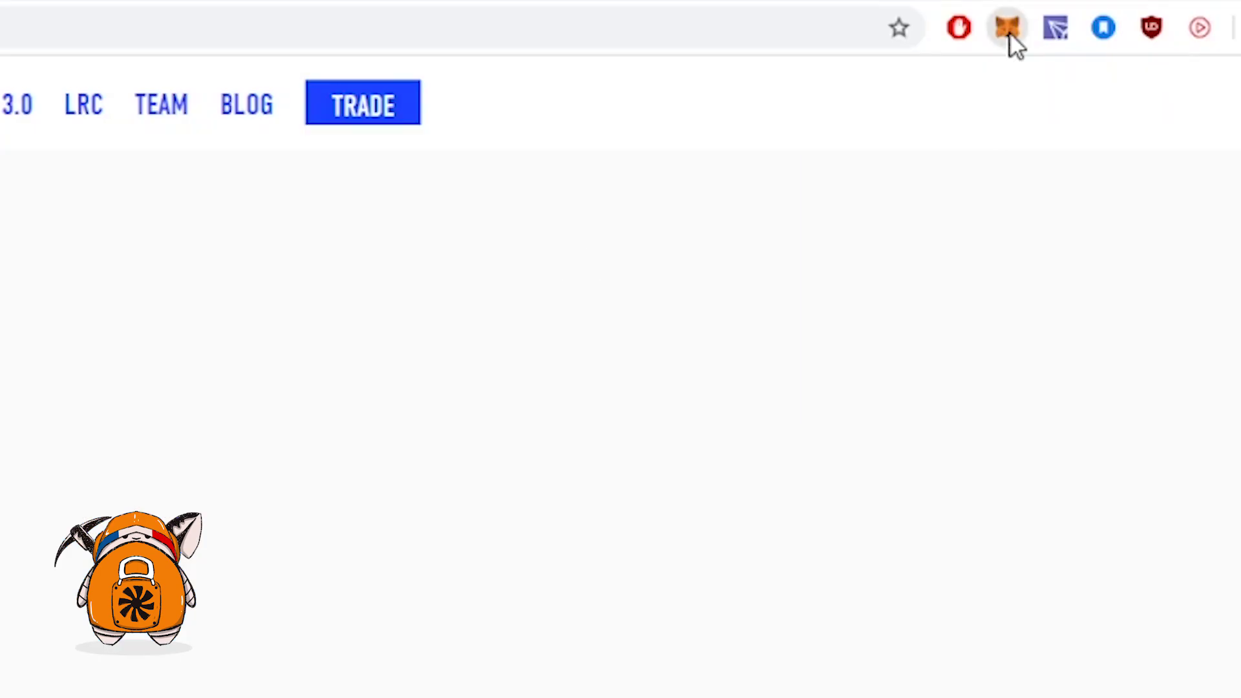
{"action": "left_click_drag", "start_coordinate": [649, 426], "coordinate": [815, 465]}
{"action": "left_click", "coordinate": [885, 388]}
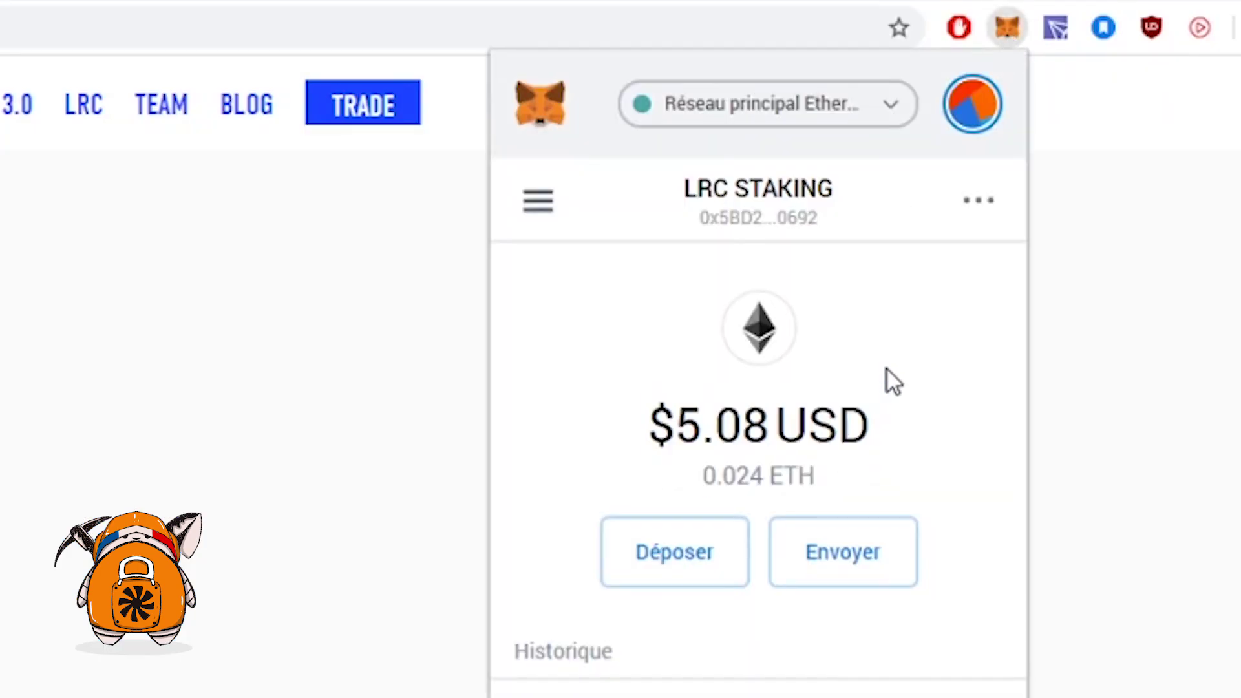
{"action": "left_click", "coordinate": [977, 201]}
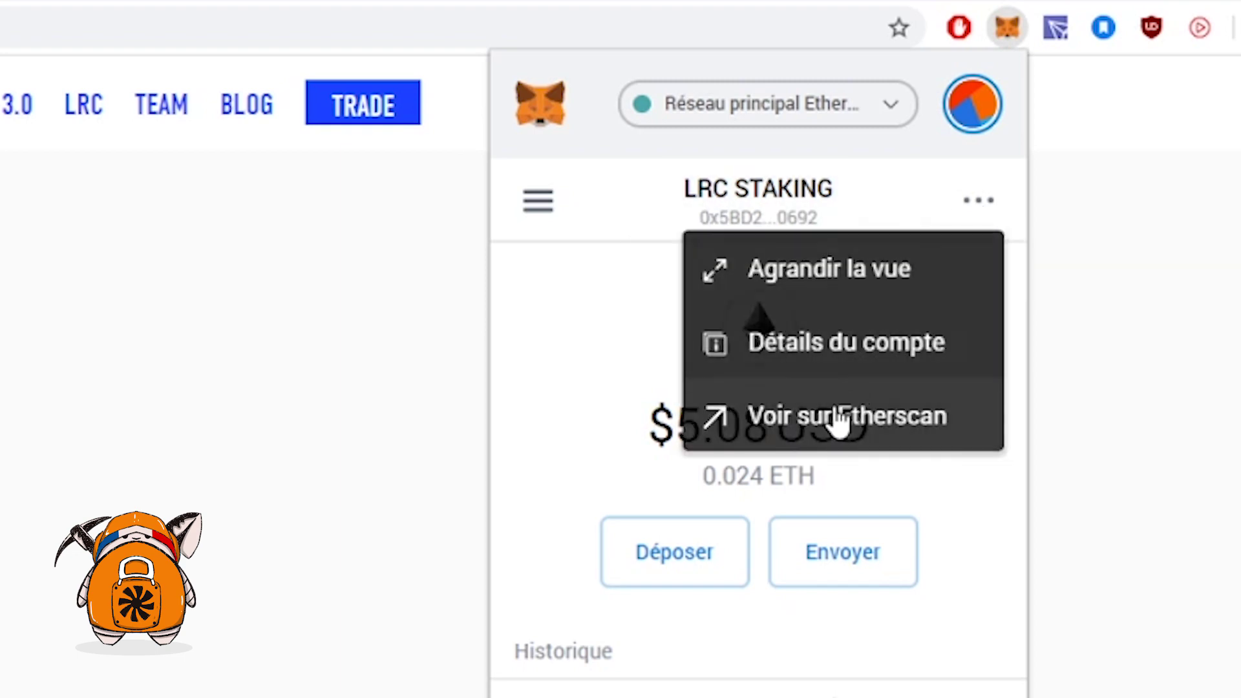
{"action": "left_click", "coordinate": [839, 419]}
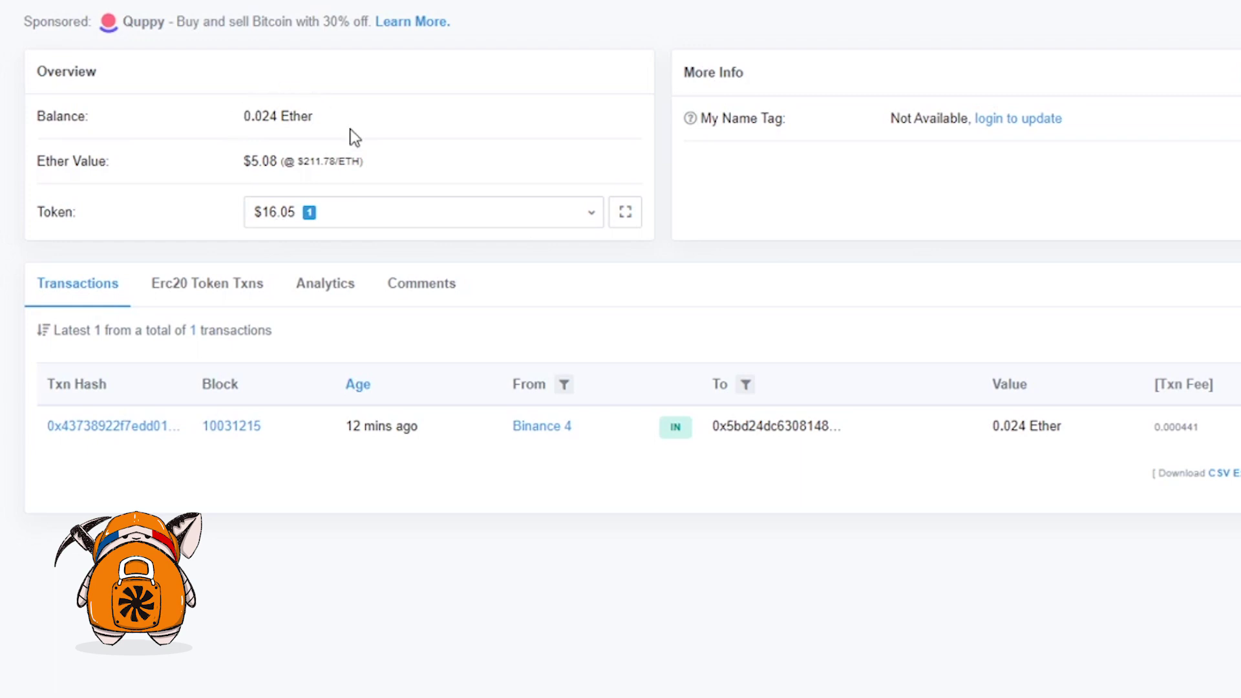
{"action": "left_click", "coordinate": [420, 212]}
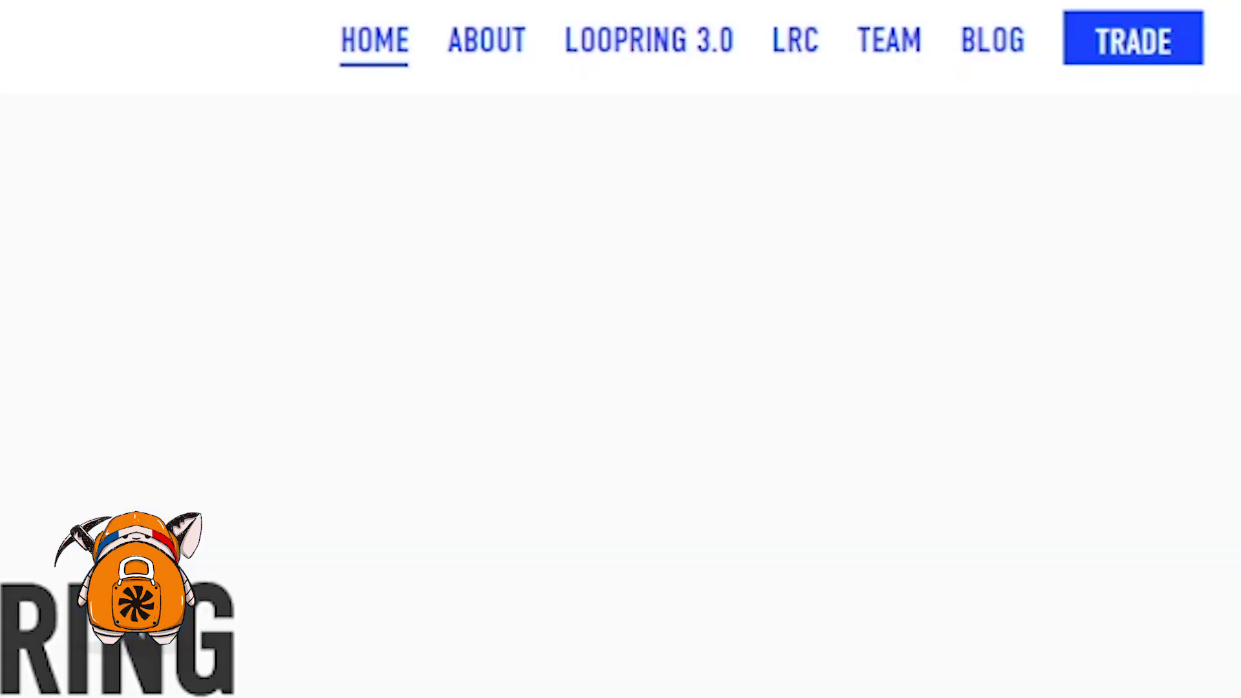
Start staking from the LRC page and connect the MetaMask wallet to the site
{"action": "left_click", "coordinate": [806, 62]}
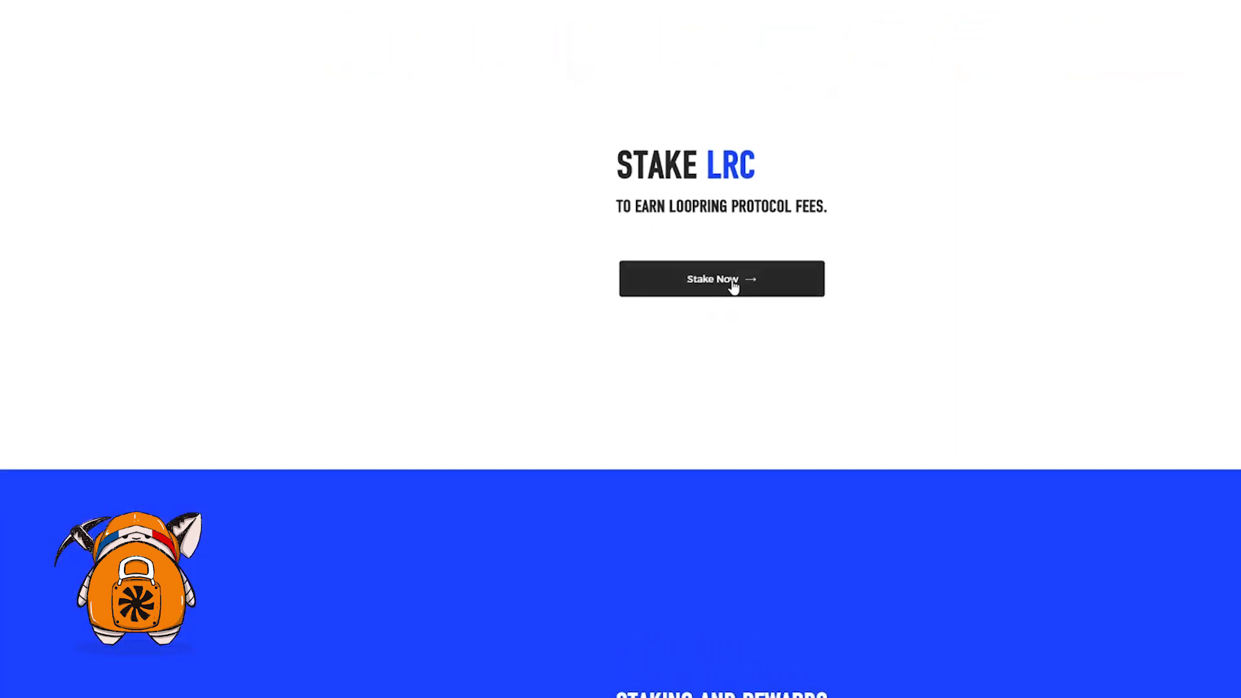
{"action": "left_click", "coordinate": [733, 286]}
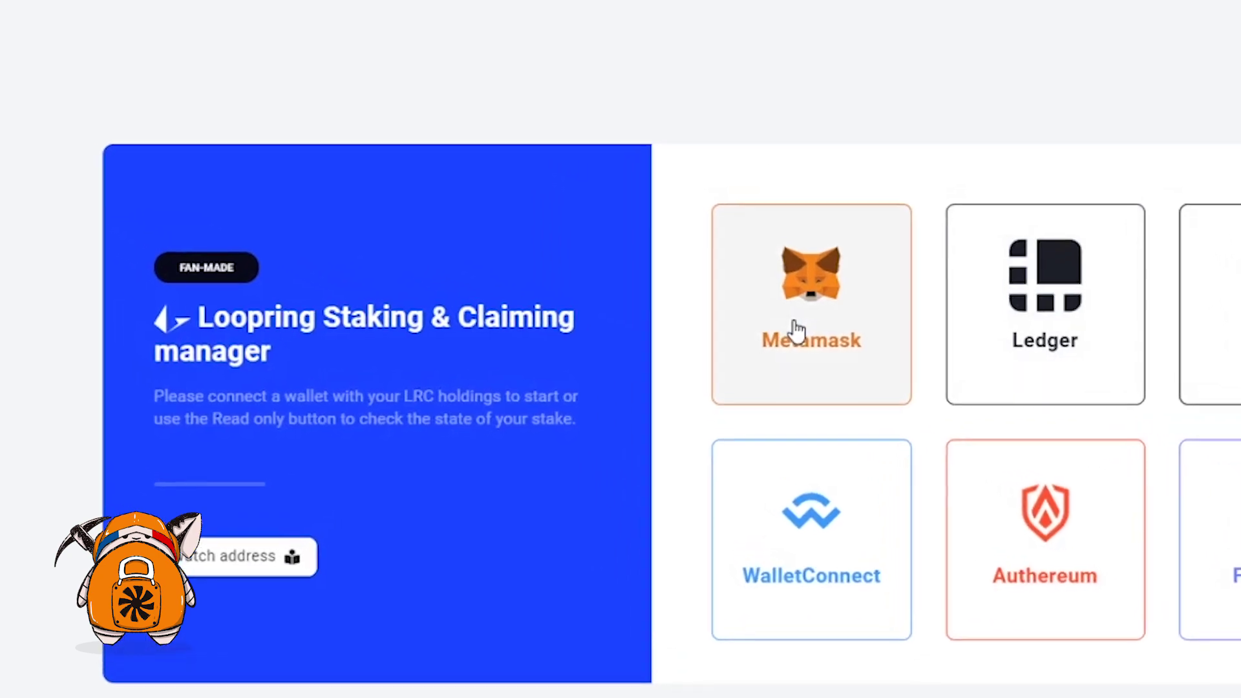
{"action": "left_click", "coordinate": [799, 325]}
{"action": "left_click_drag", "start_coordinate": [0, 0], "coordinate": [746, 37]}
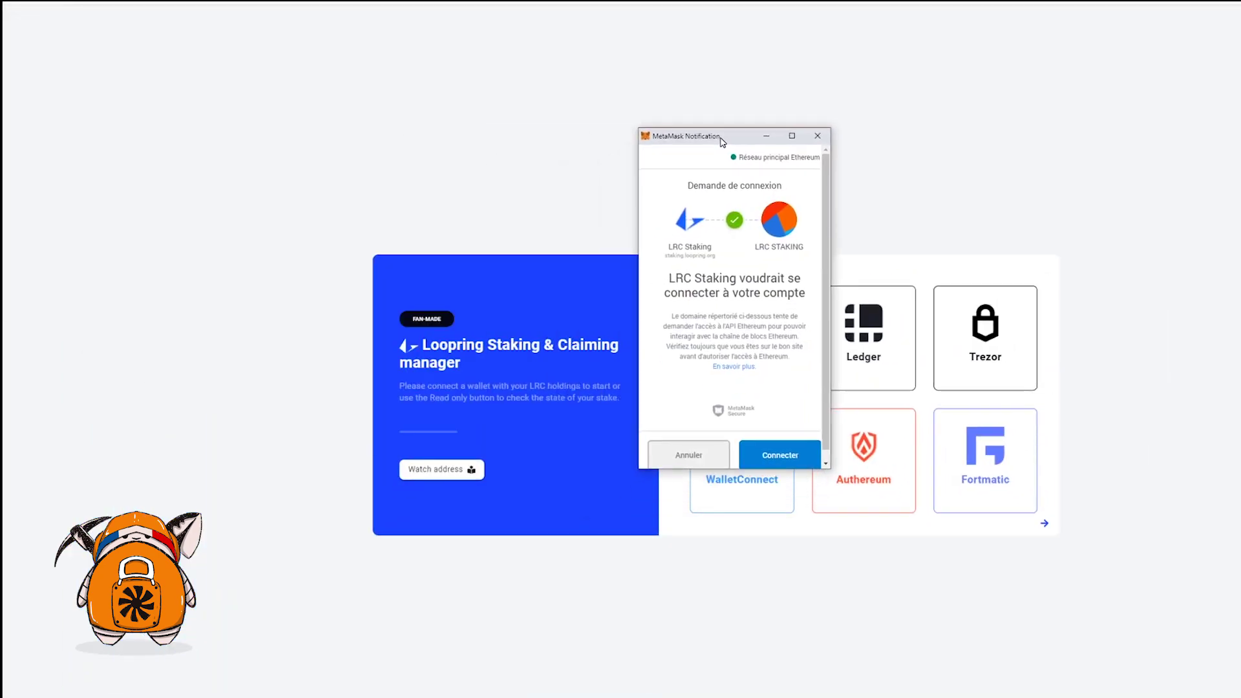
{"action": "left_click", "coordinate": [791, 456]}
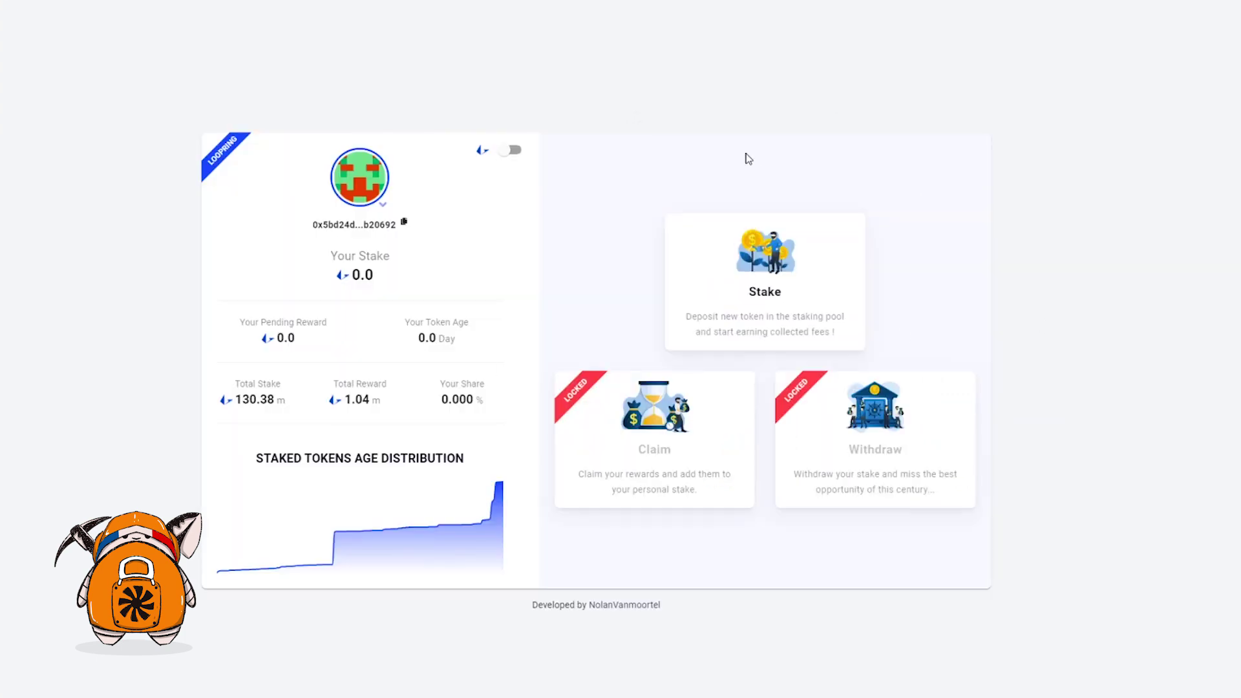
Set the stake to the full 466.50 LRC balance and approve that spending in MetaMask
{"action": "left_click", "coordinate": [805, 270]}
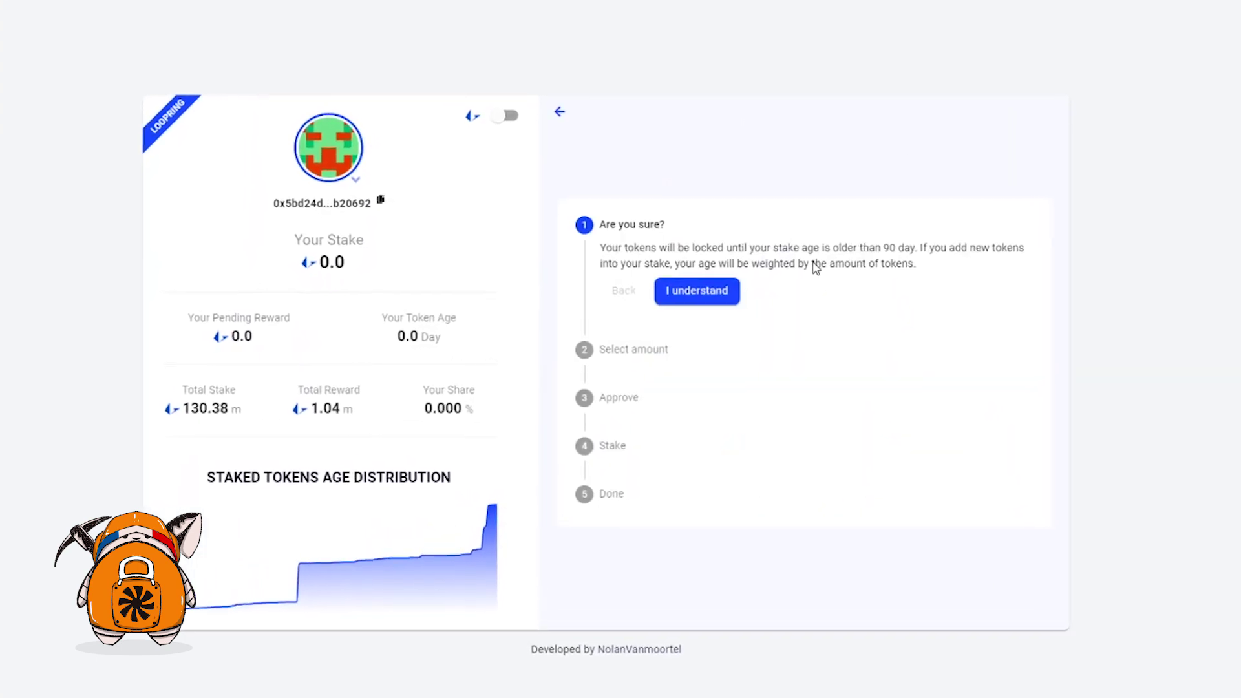
{"action": "left_click", "coordinate": [713, 290]}
{"action": "mouse_move", "coordinate": [612, 330]}
{"action": "left_click_drag", "start_coordinate": [613, 330], "coordinate": [1105, 329]}
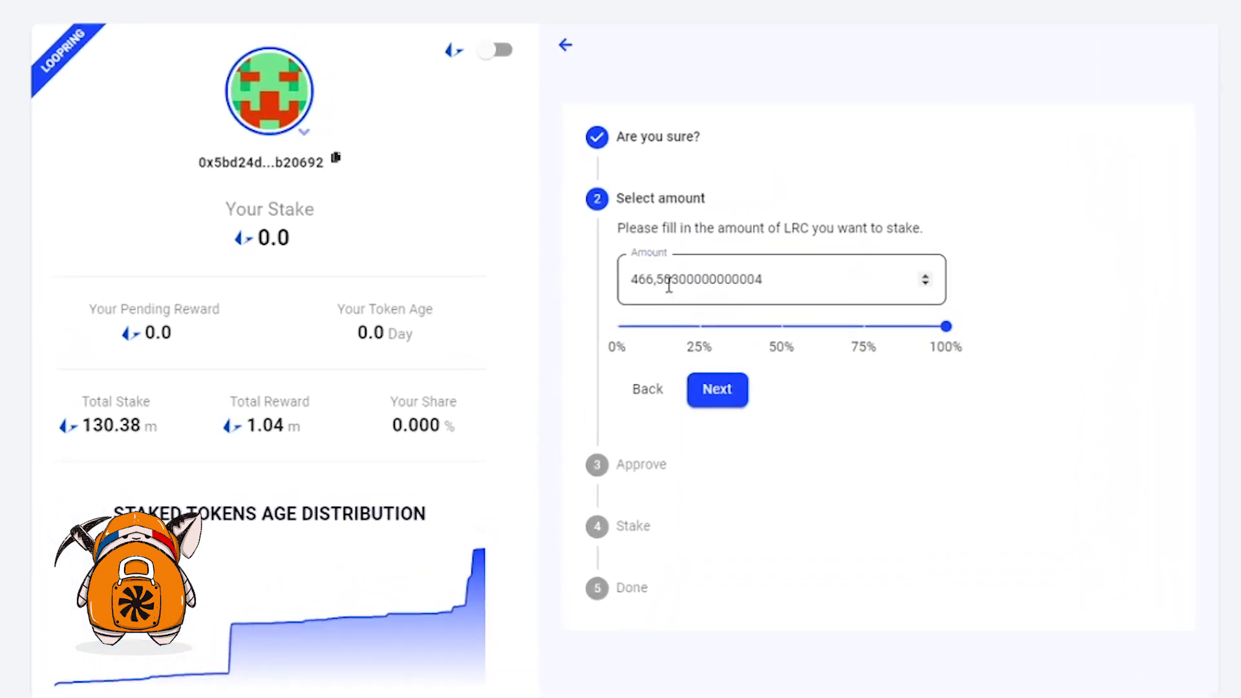
{"action": "left_click", "coordinate": [724, 399]}
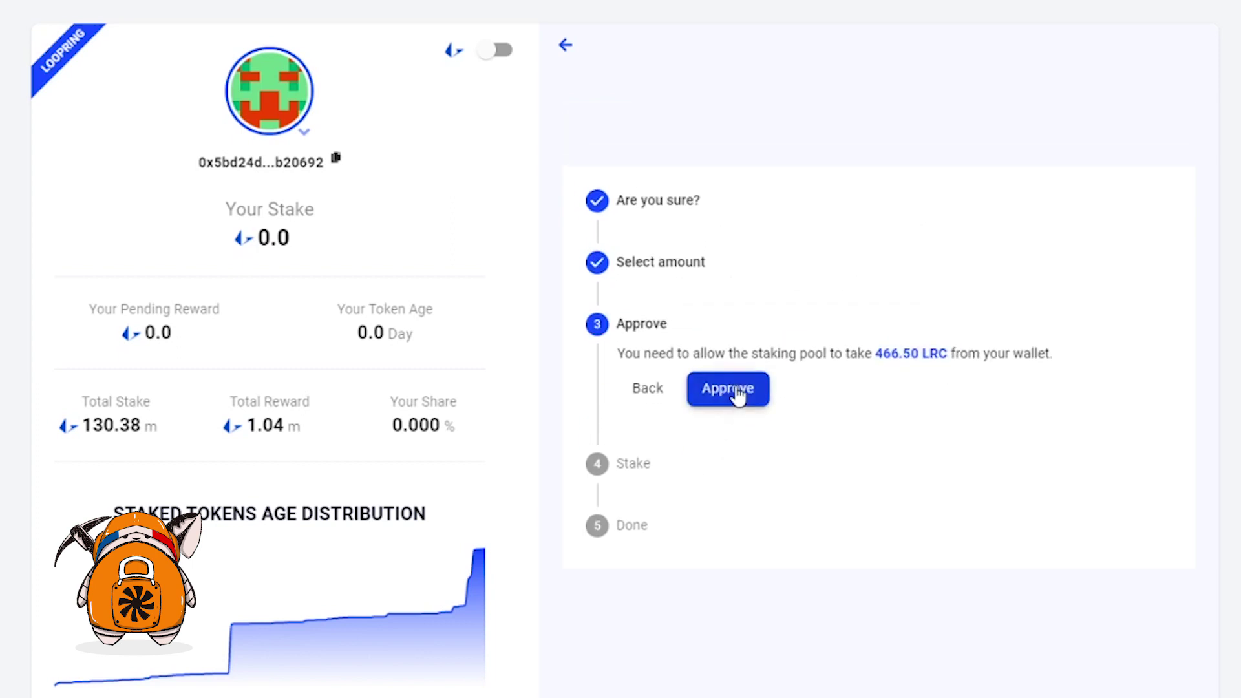
{"action": "left_click", "coordinate": [733, 390]}
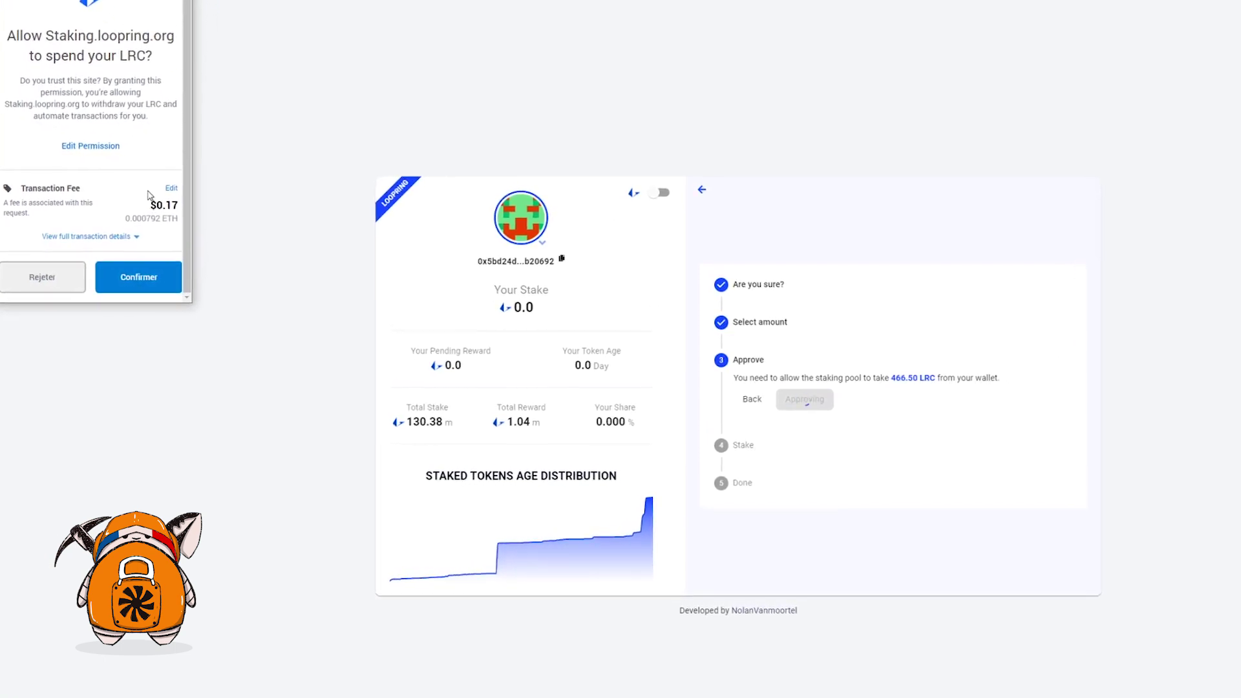
{"action": "left_click", "coordinate": [138, 277]}
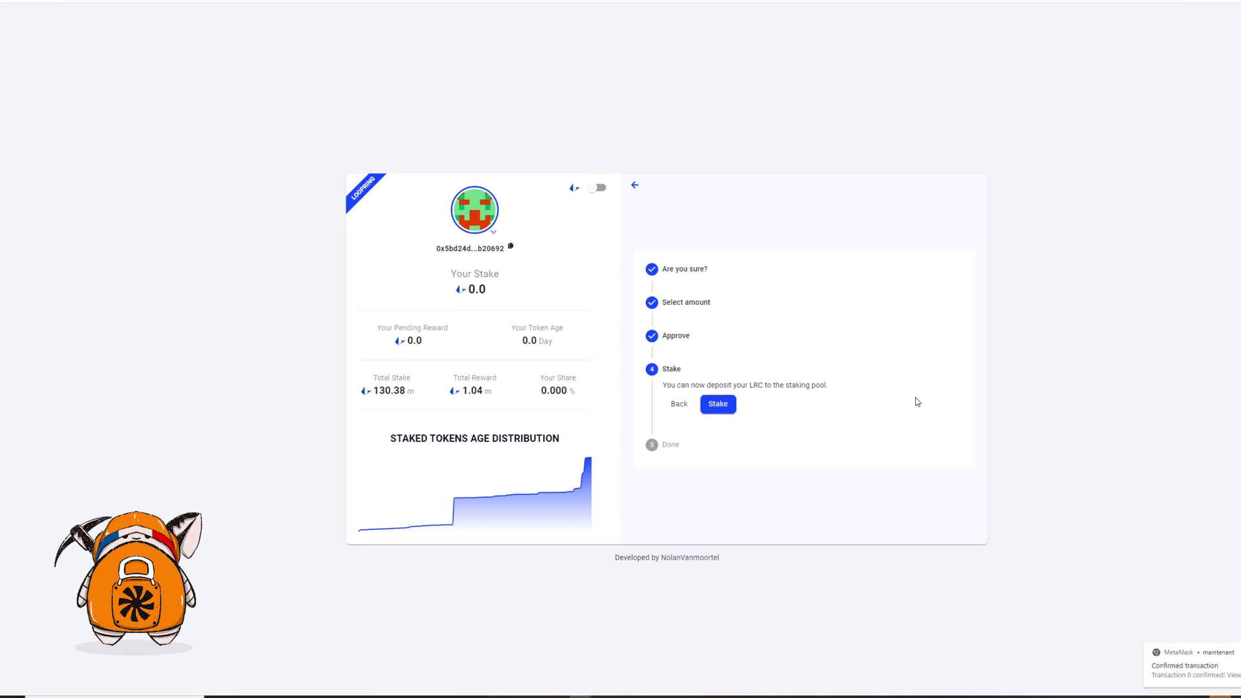
Stake the 466.5 LRC and confirm the transaction in MetaMask at a 0.002311 ETH gas fee
{"action": "left_click", "coordinate": [717, 404]}
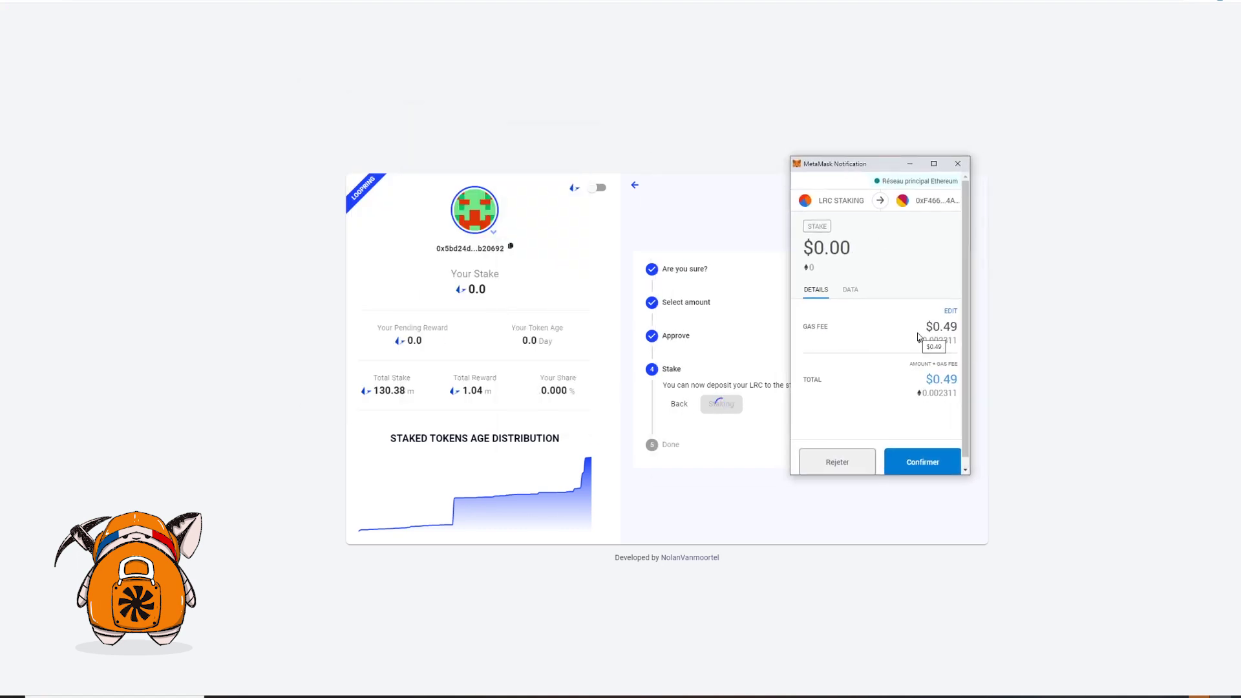
{"action": "scroll", "coordinate": [917, 337], "scroll_direction": "down", "scroll_amount": 1}
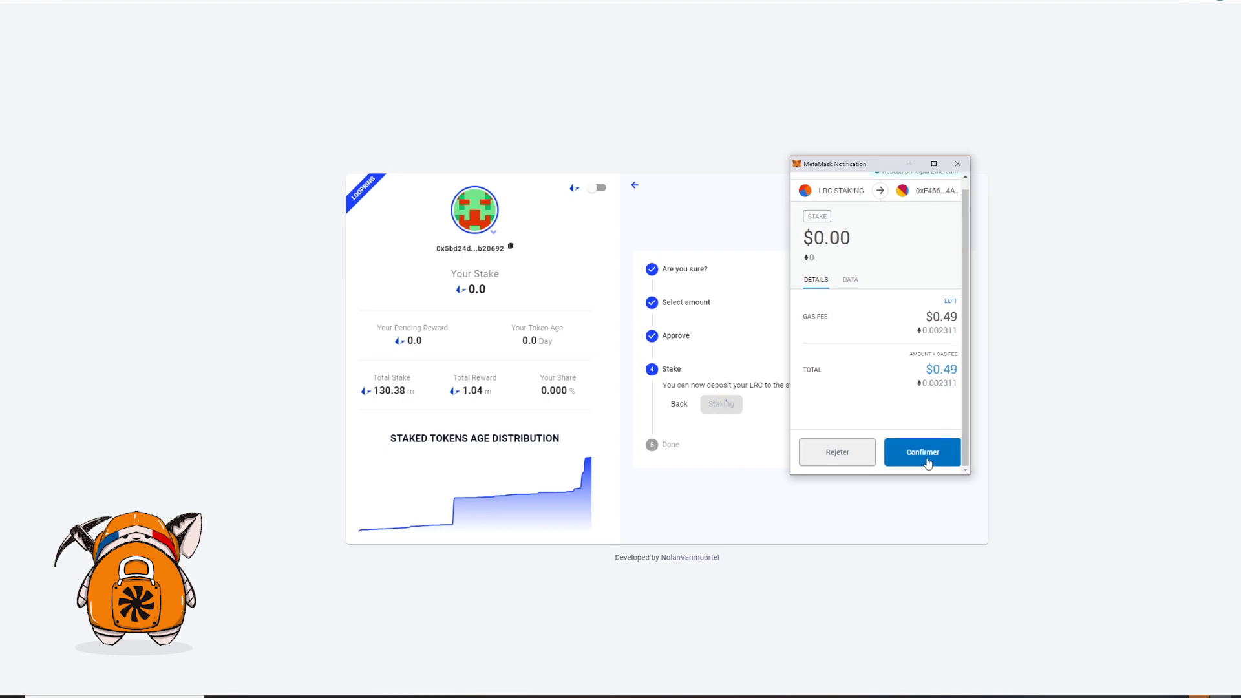
{"action": "left_click", "coordinate": [927, 462]}
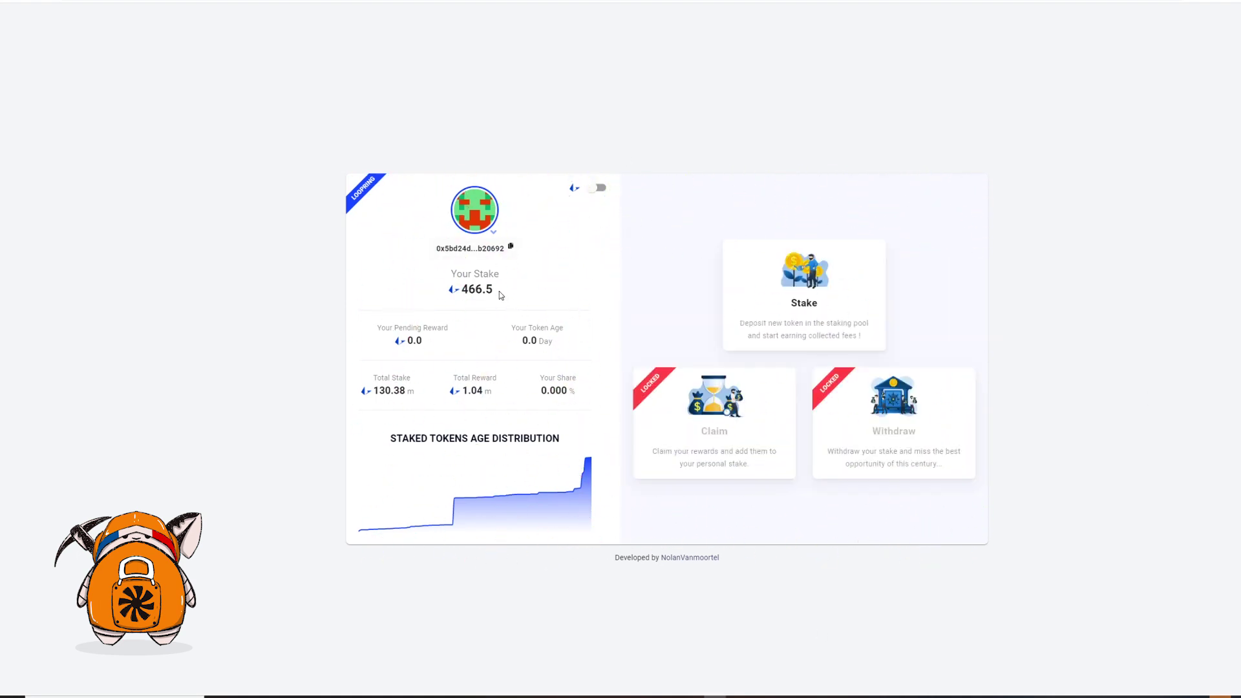
{"action": "left_click_drag", "start_coordinate": [495, 290], "coordinate": [460, 289]}
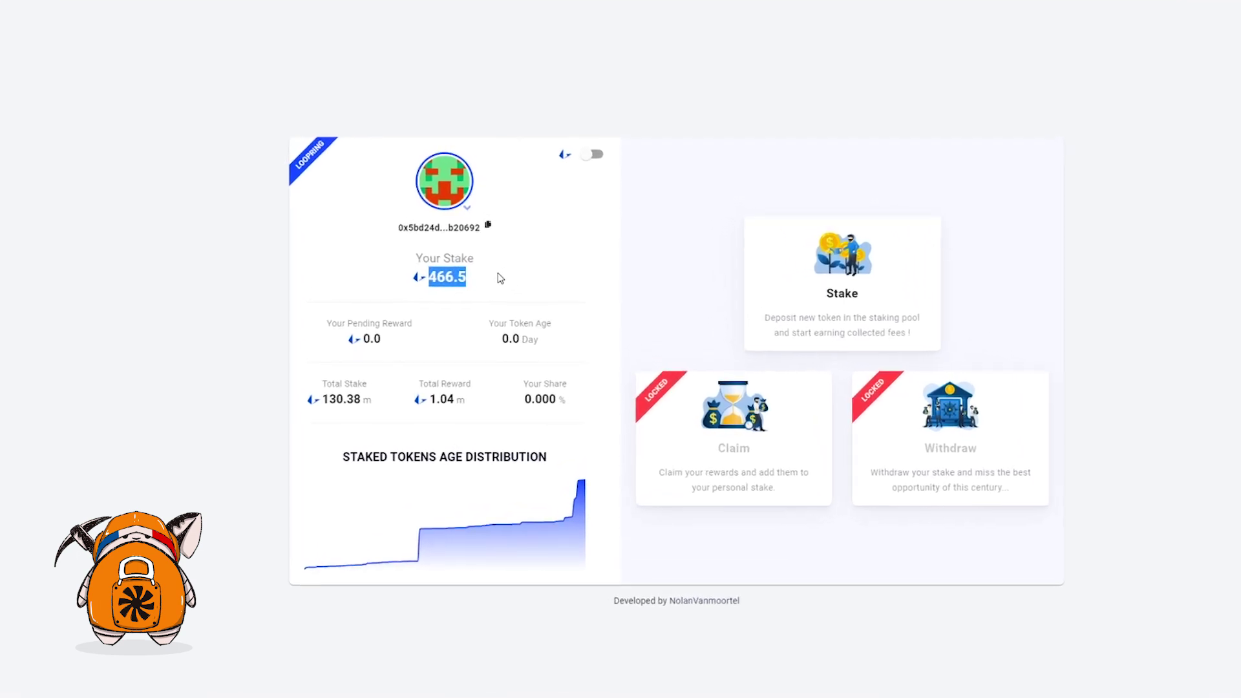
{"action": "left_click", "coordinate": [593, 154]}
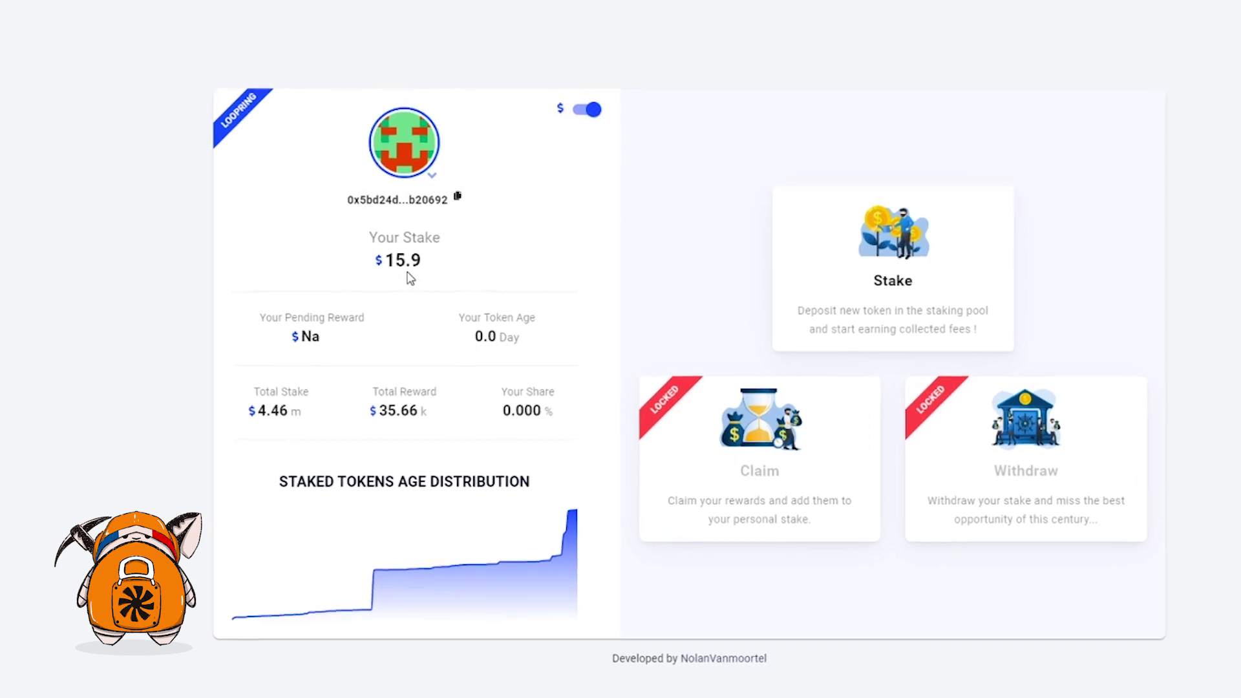
{"action": "left_click", "coordinate": [585, 83]}
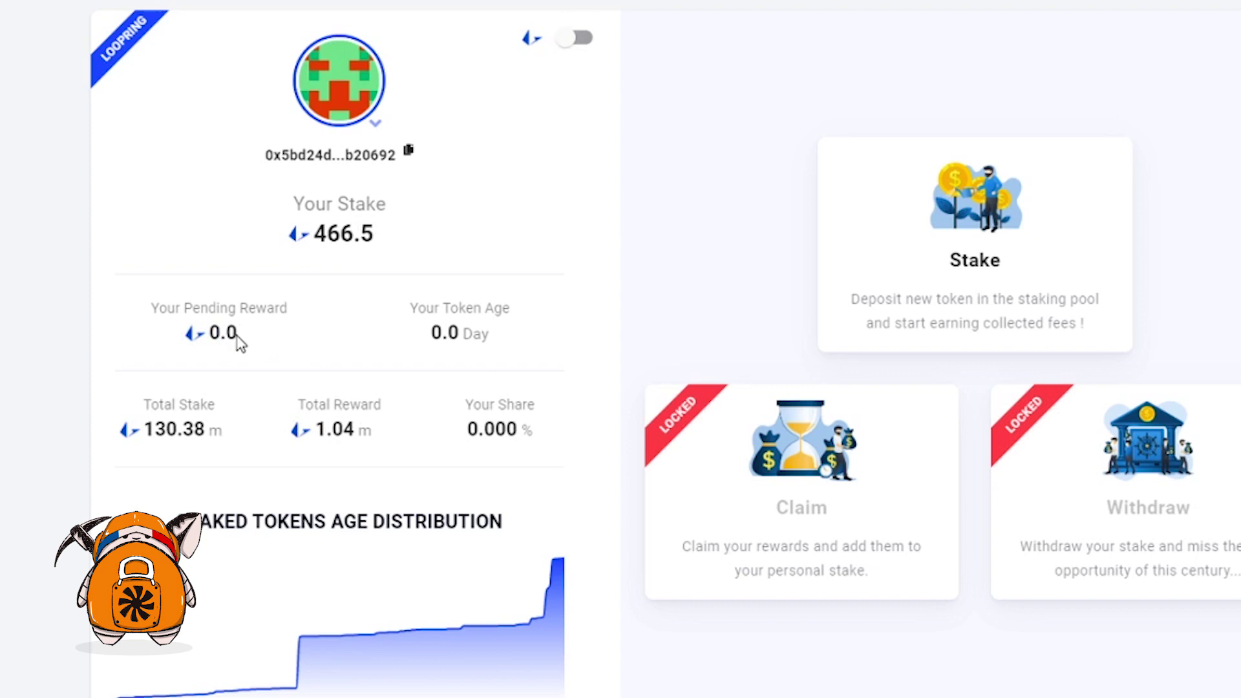
{"action": "mouse_move", "coordinate": [798, 468]}
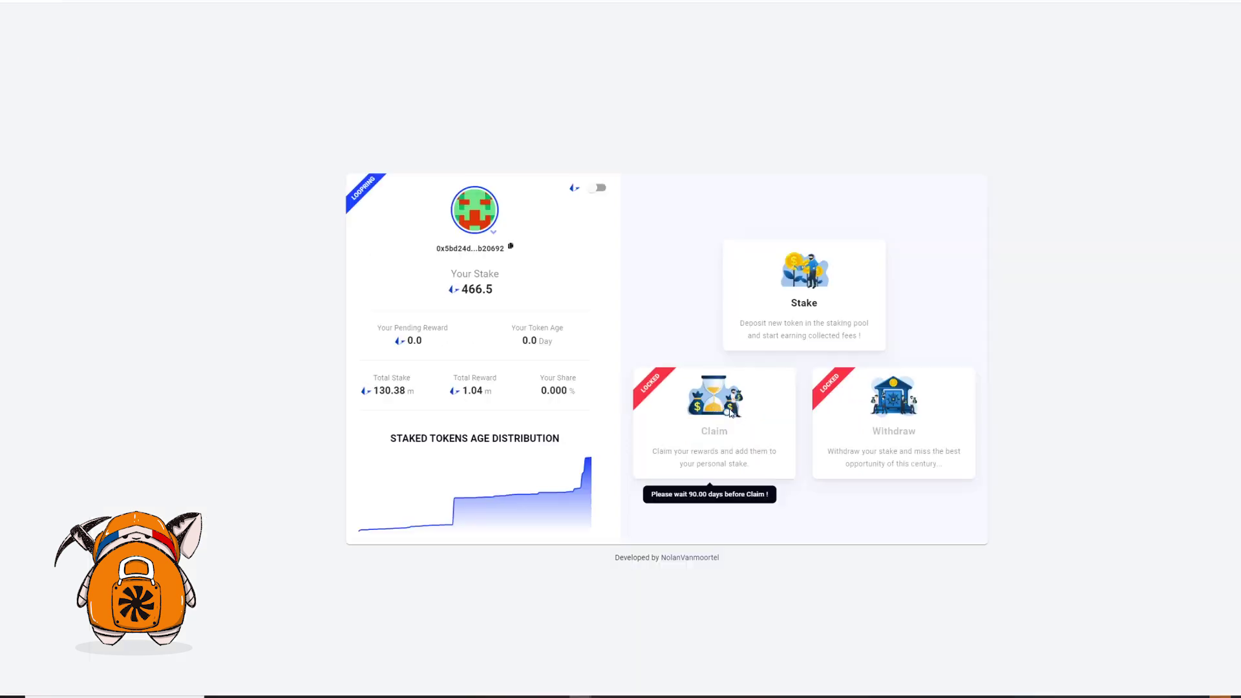